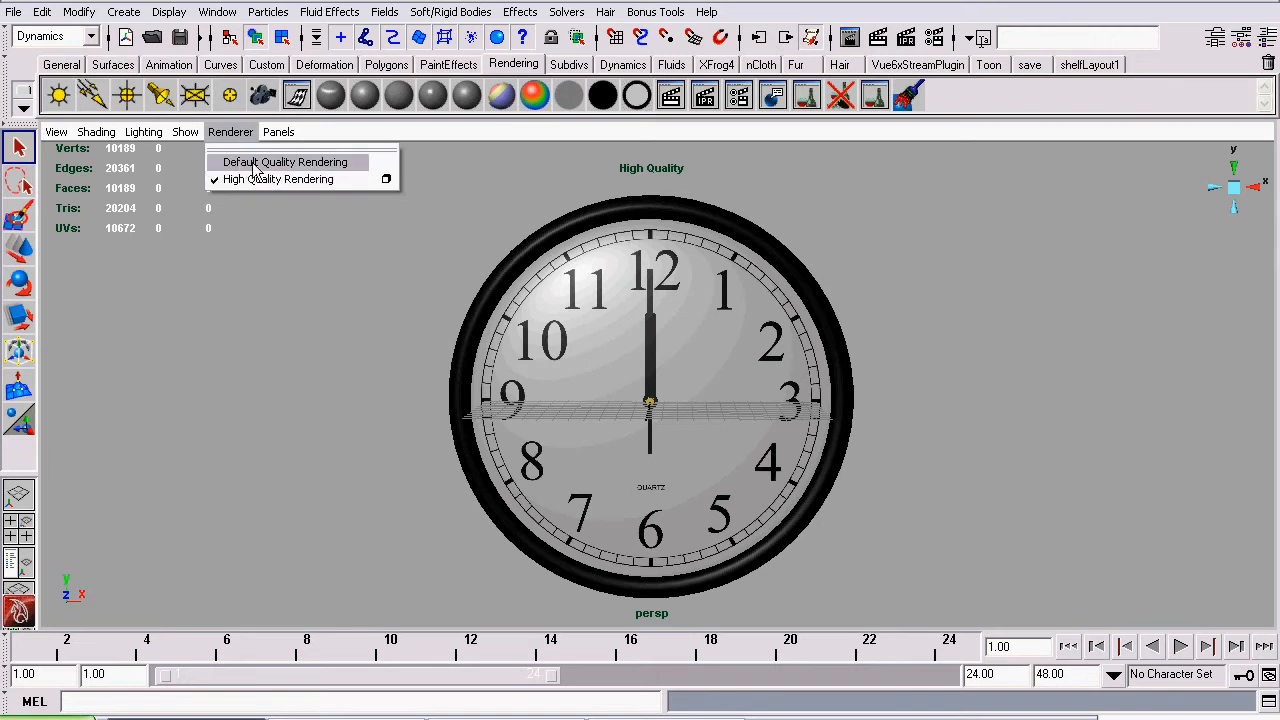
Switch the perspective view to default quality rendering and delete the construction history of all objects in the scene
left_click(247, 164)
mouse_move(508, 371)
left_mouse_down("alt")
mouse_move(547, 388)
mouse_move(540, 335)
mouse_move(522, 325)
mouse_move(512, 370)
mouse_move(486, 373)
left_mouse_up("alt")
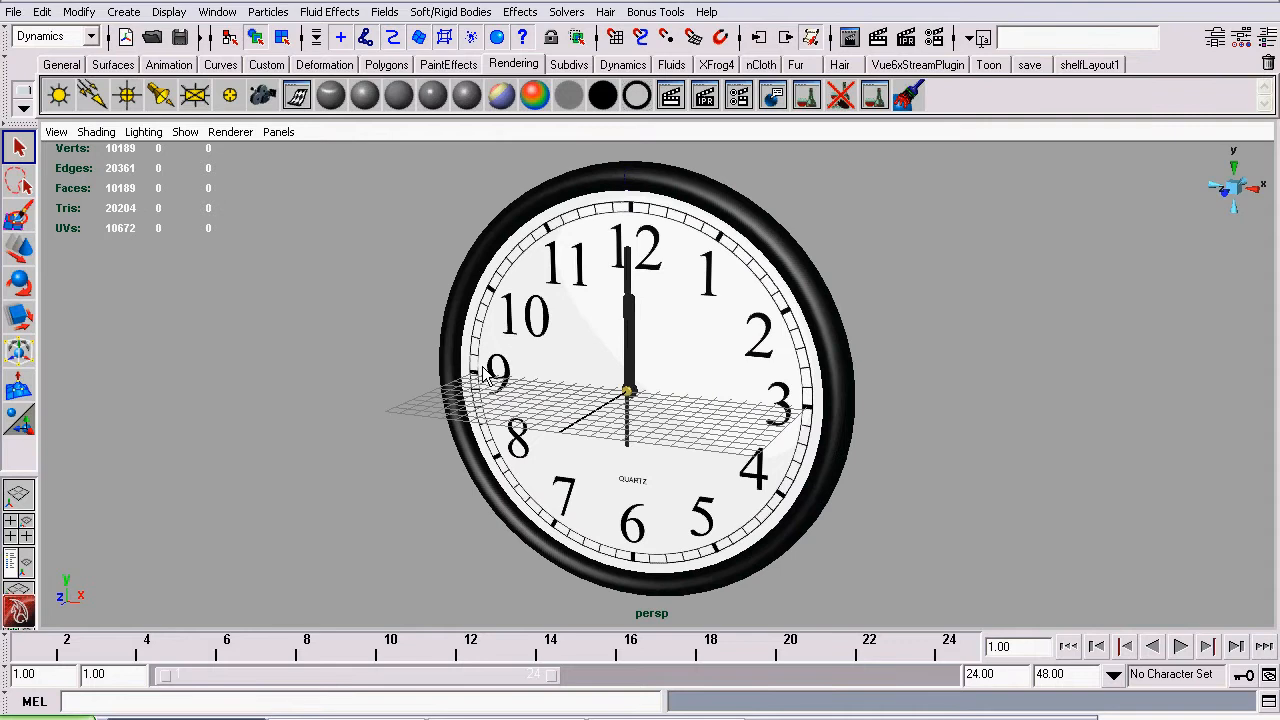
left_click(53, 14)
mouse_move(182, 235)
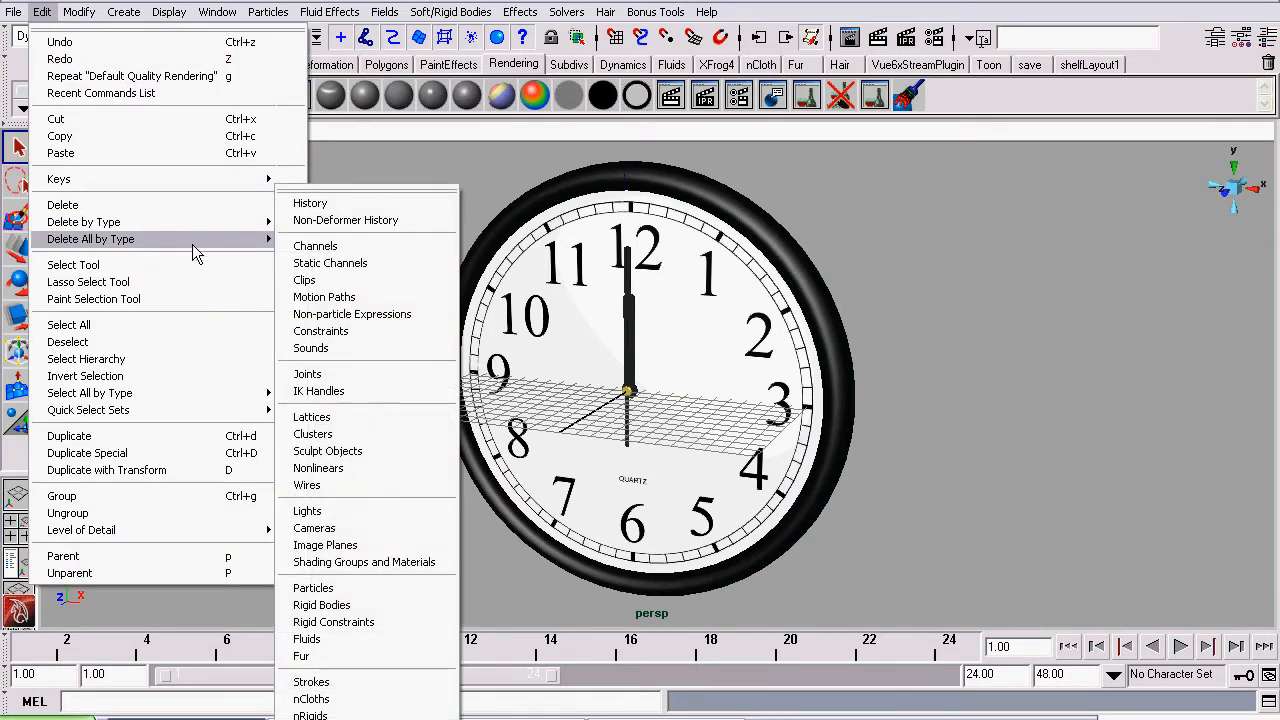
left_click(350, 205)
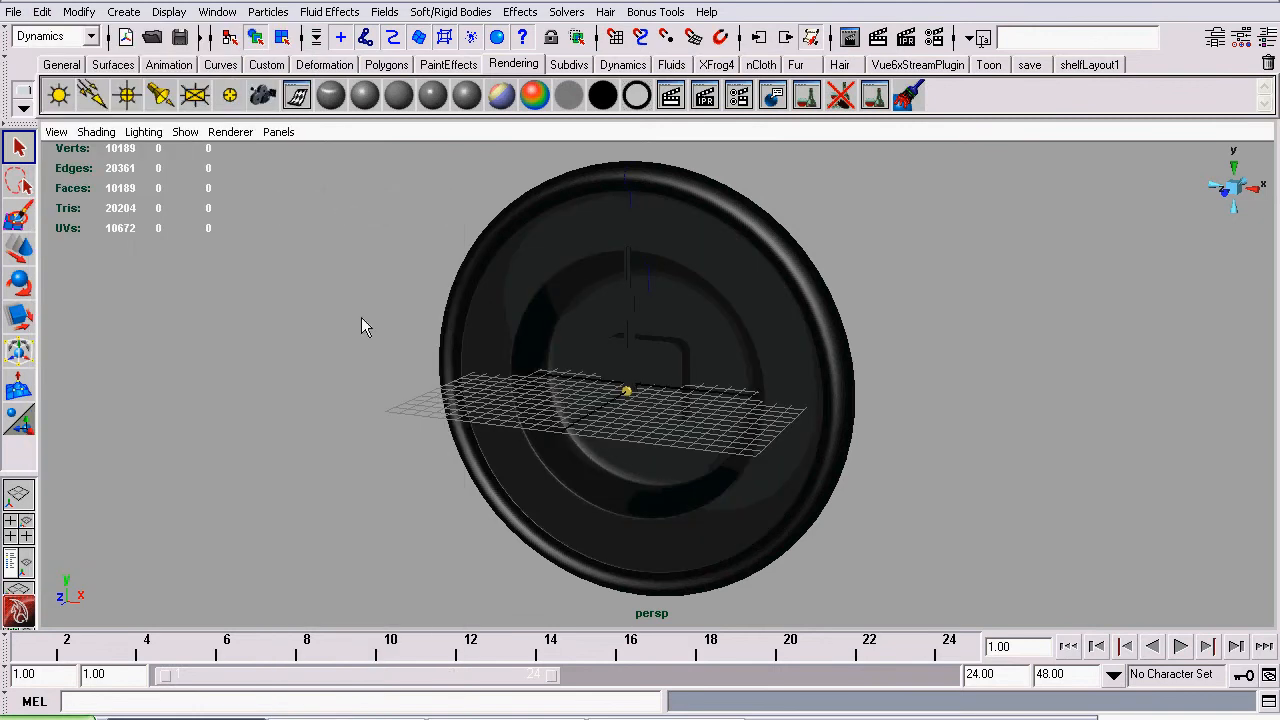
Select the clock's outer body and inspect its attributes and mesh from several angles
left_click_drag(386, 343, 510, 317, "alt")
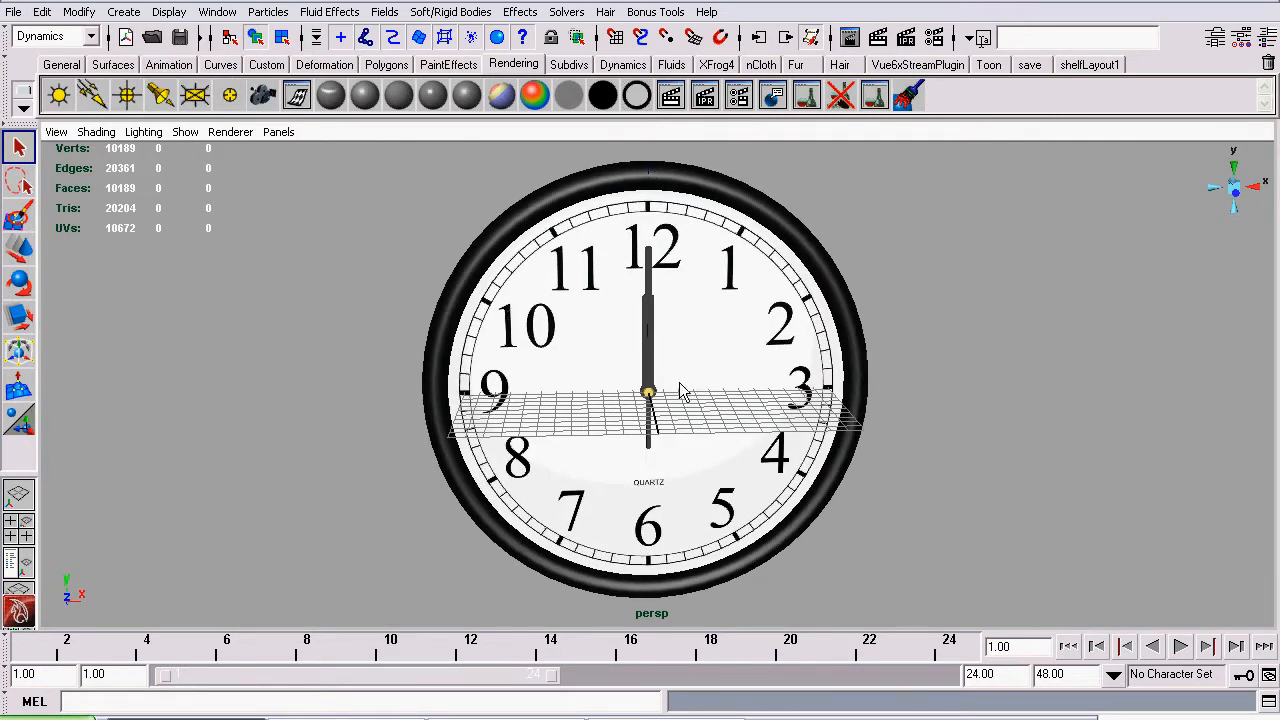
right_click_drag(721, 408, 702, 410, "alt")
left_click_drag(650, 390, 624, 360, "alt")
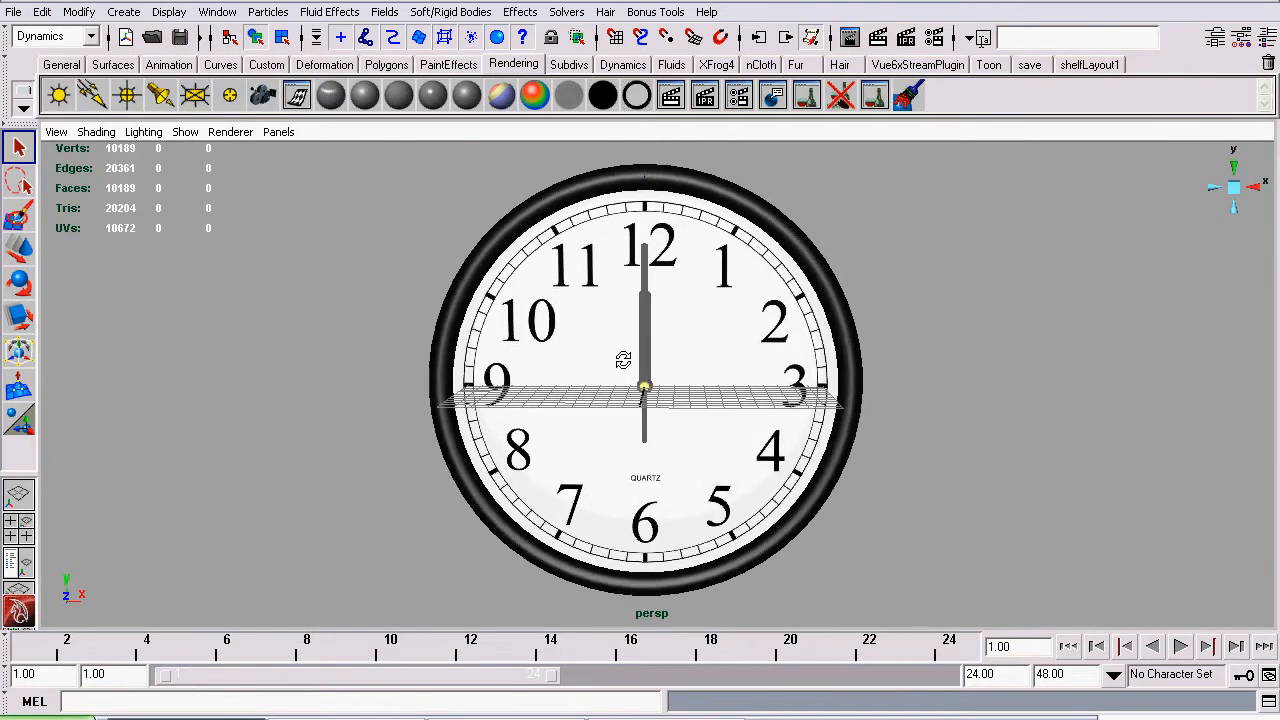
left_click(705, 195)
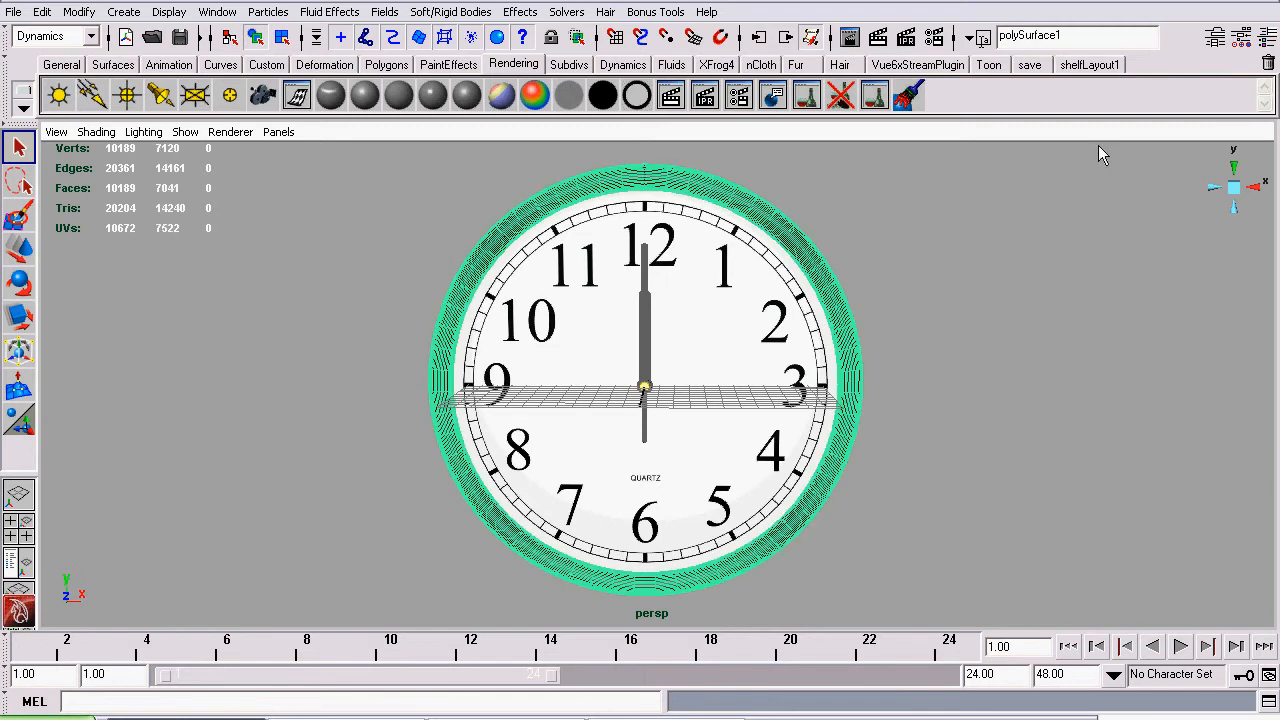
left_click(1214, 40)
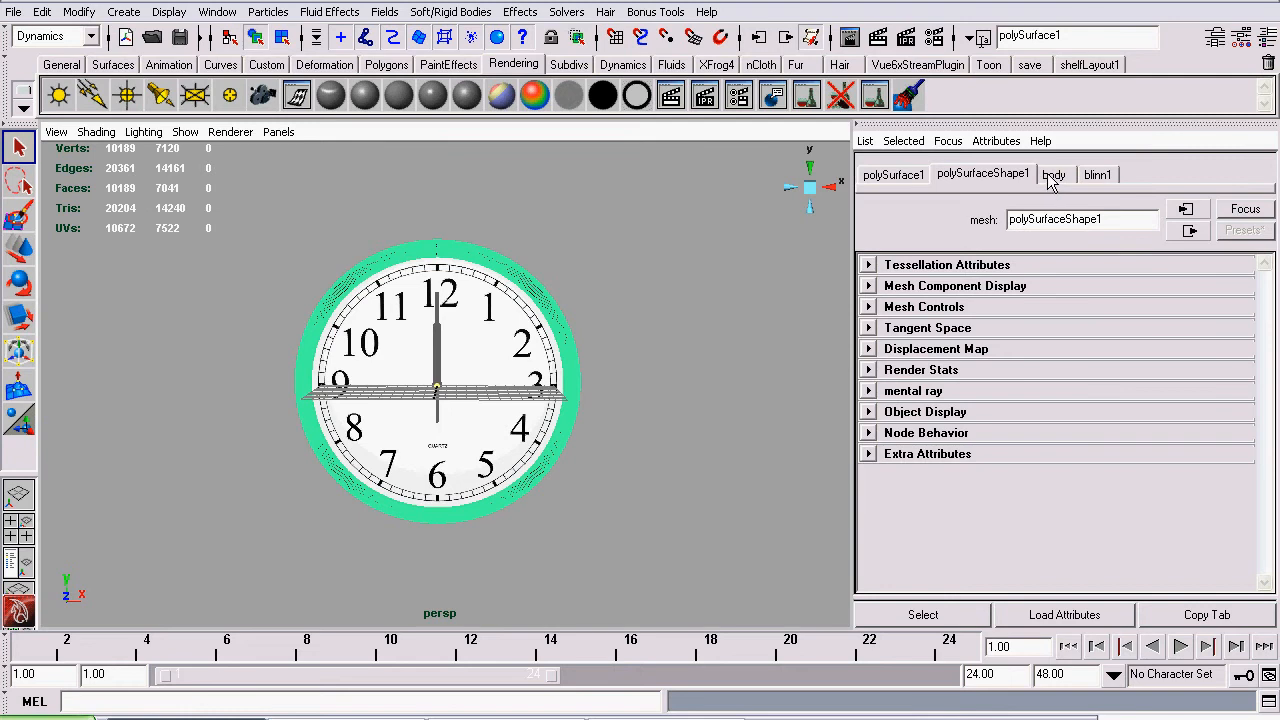
scroll(514, 240, "up", 5)
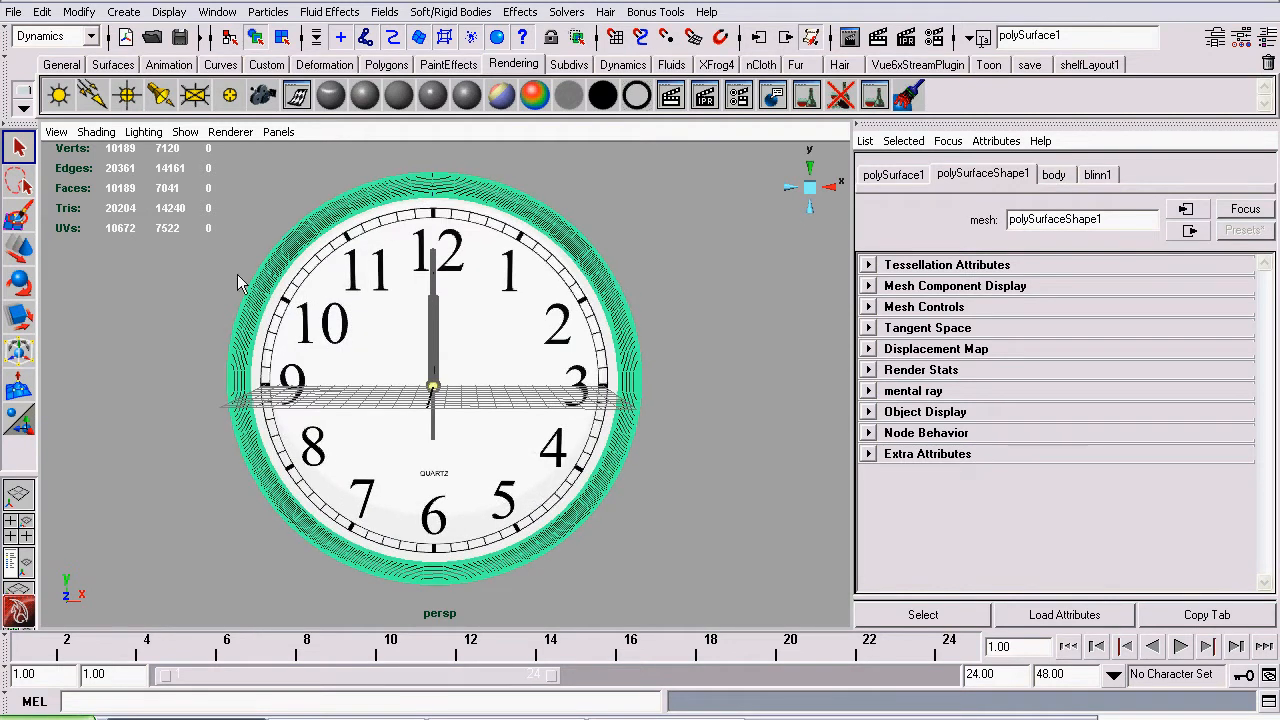
left_click_drag(523, 418, 323, 405, "alt")
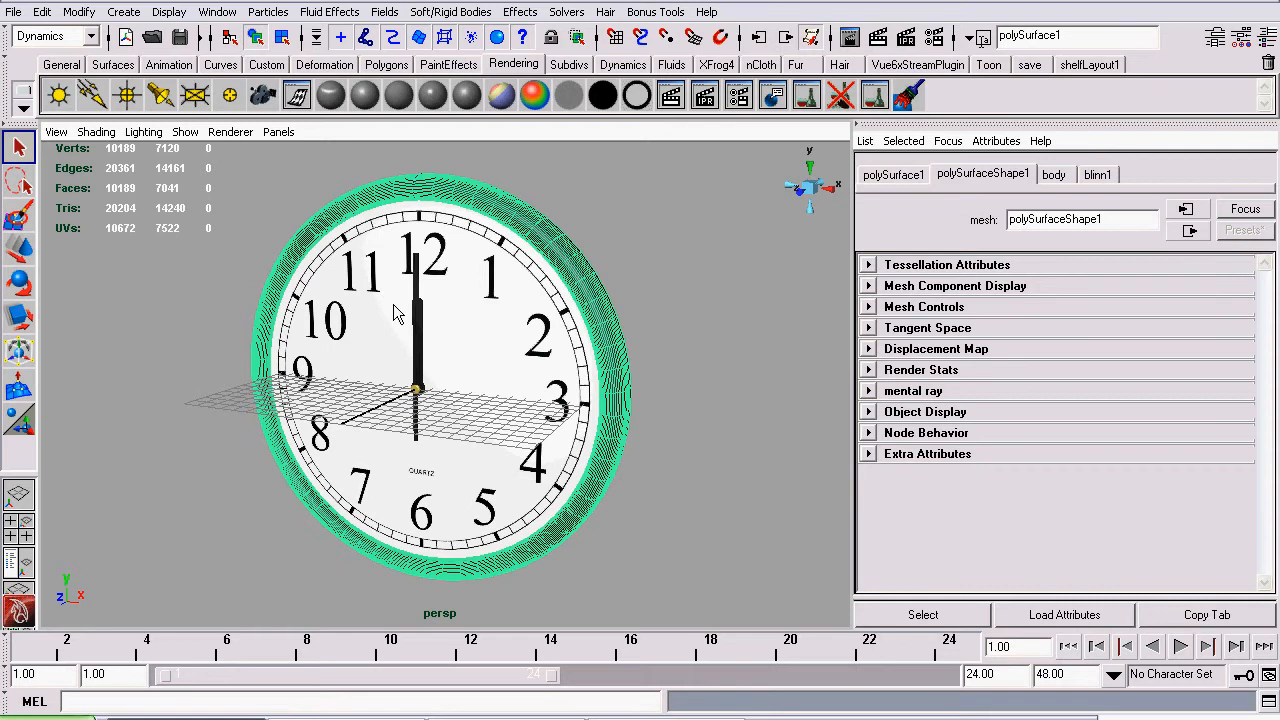
left_click_drag(399, 315, 456, 341, "alt")
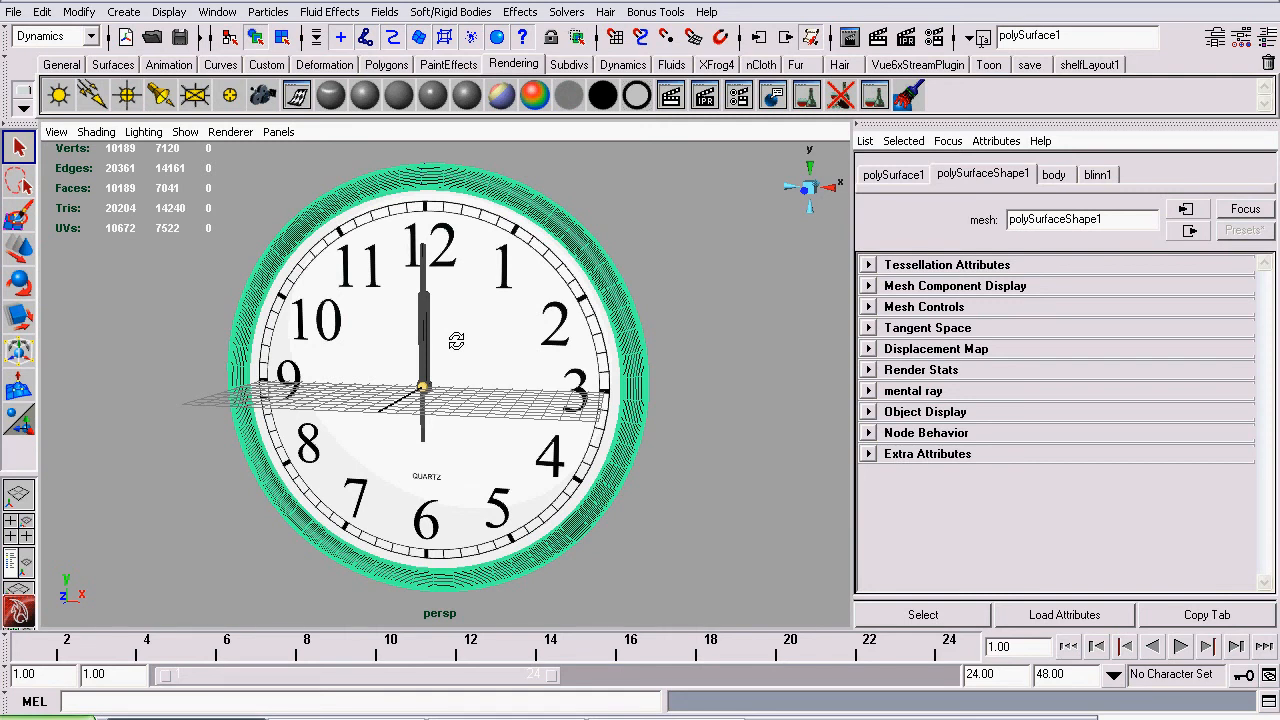
left_click_drag(467, 346, 472, 346, "alt")
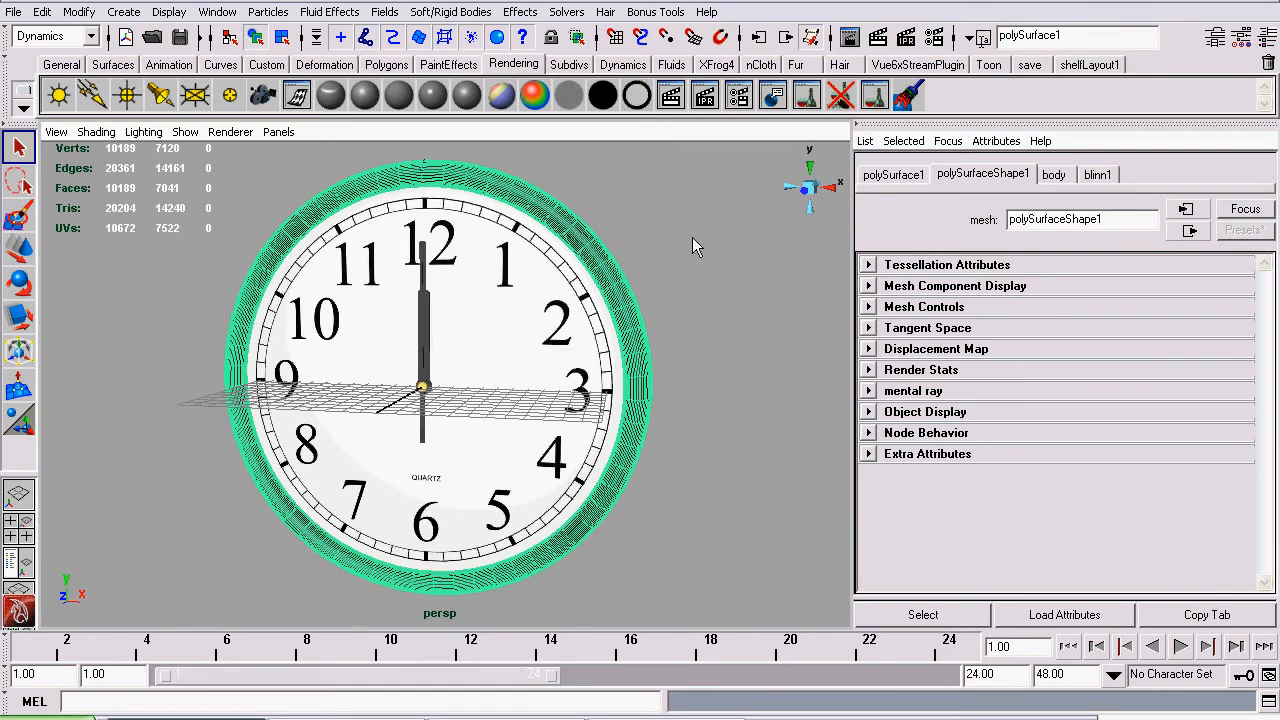
left_click(872, 124)
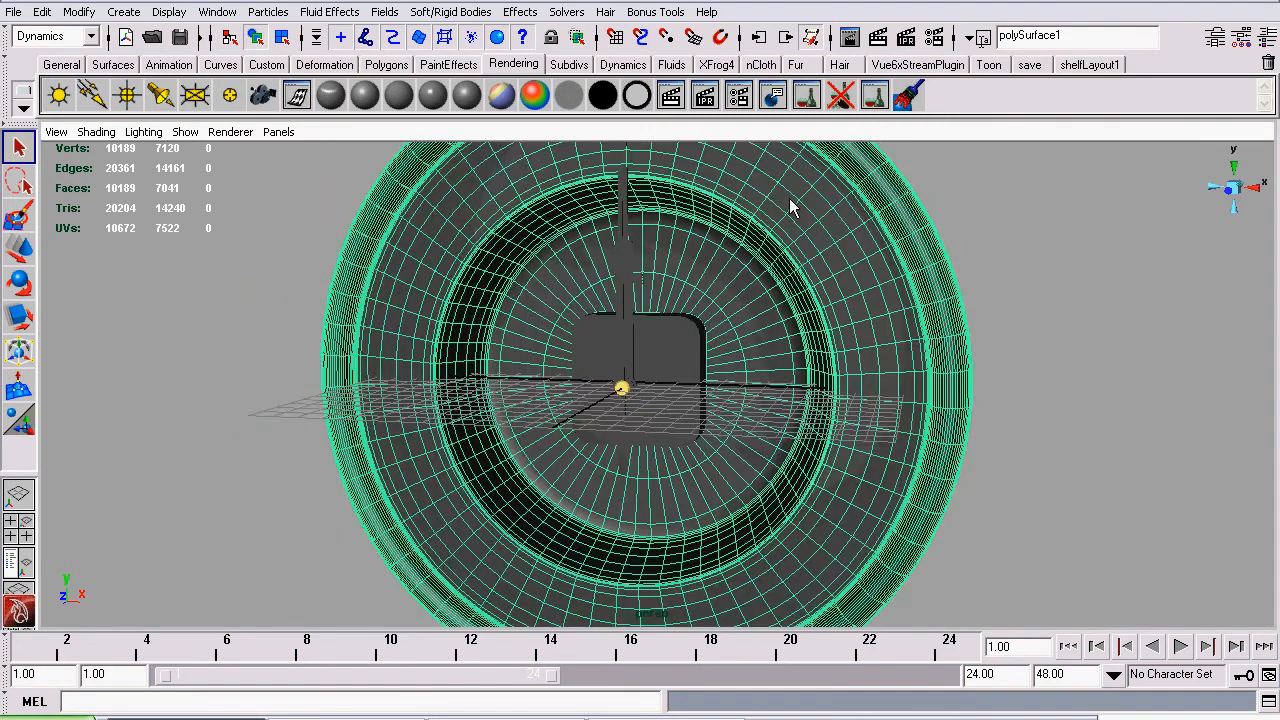
key("6")
left_click(364, 290)
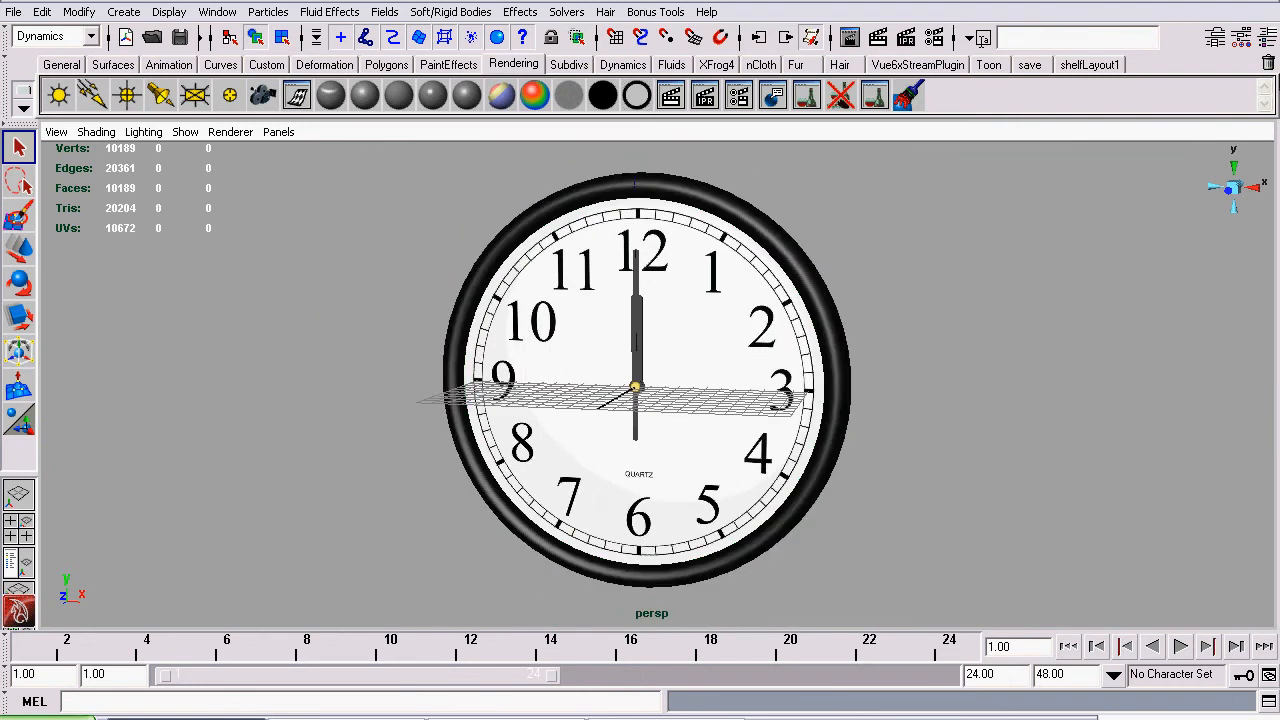
Delete the glass, body and images display layers
left_click(1266, 38)
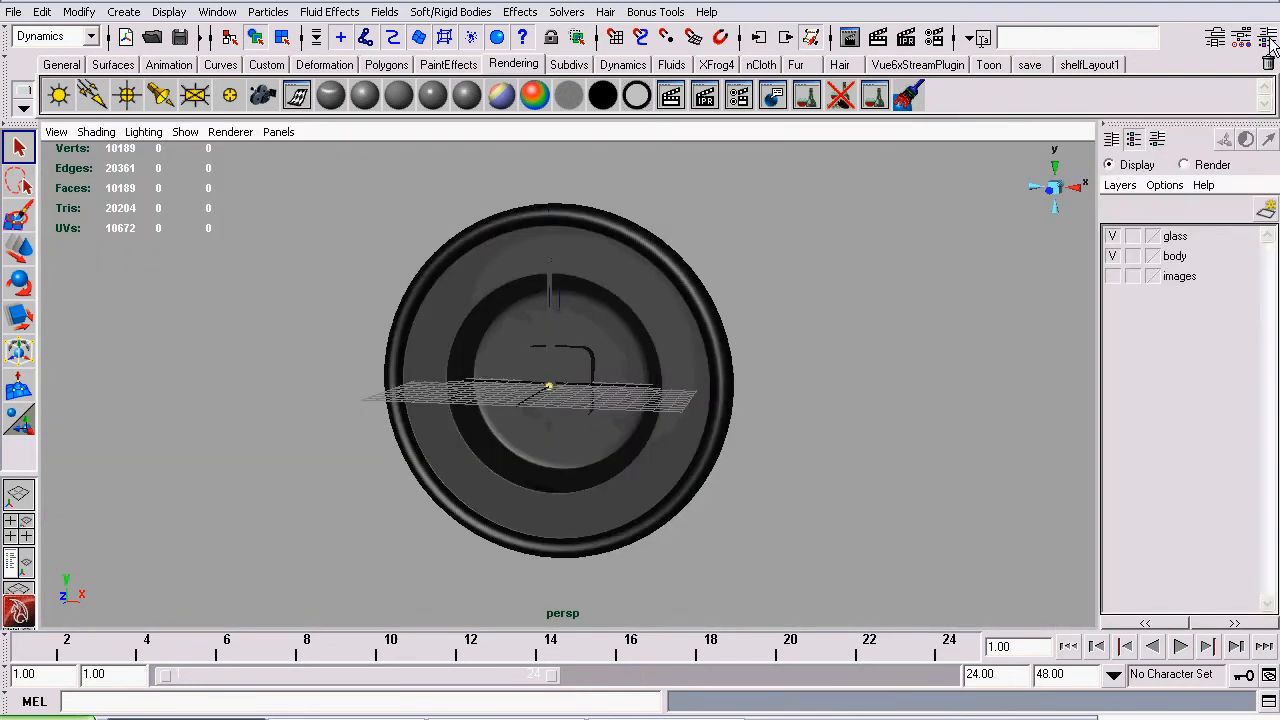
right_click(1174, 240)
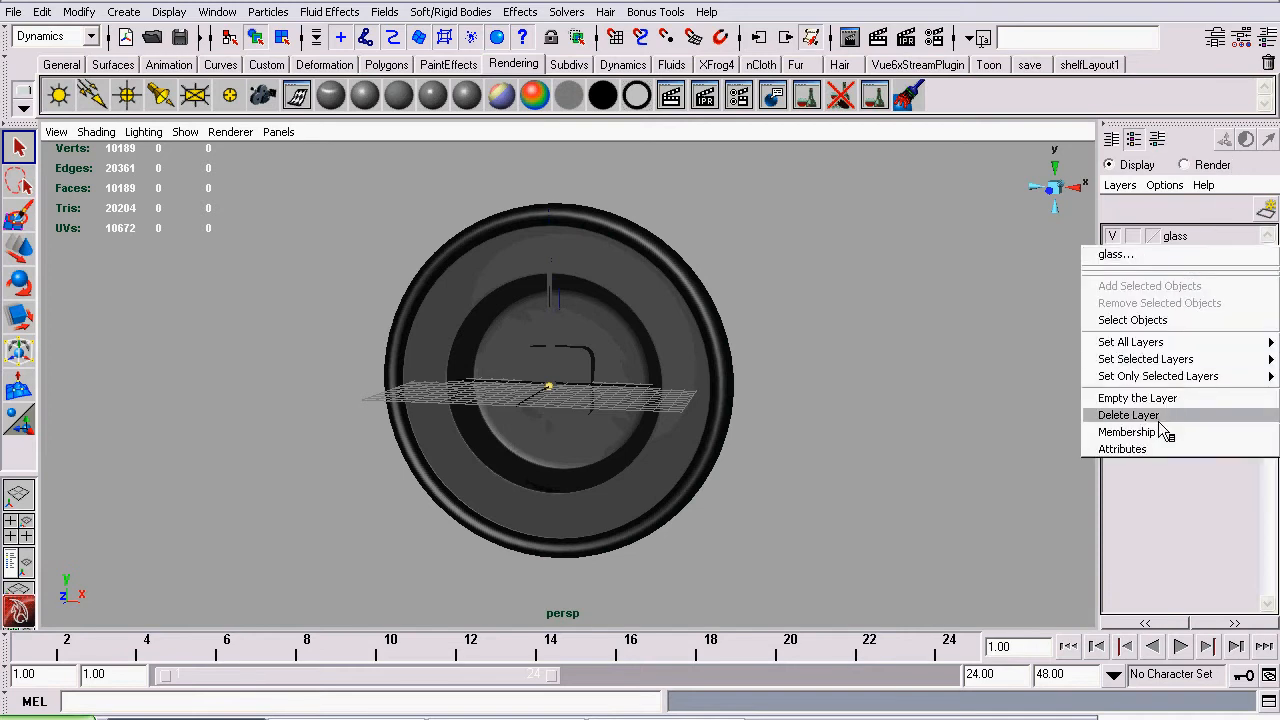
left_click(1160, 424)
right_click(1174, 240)
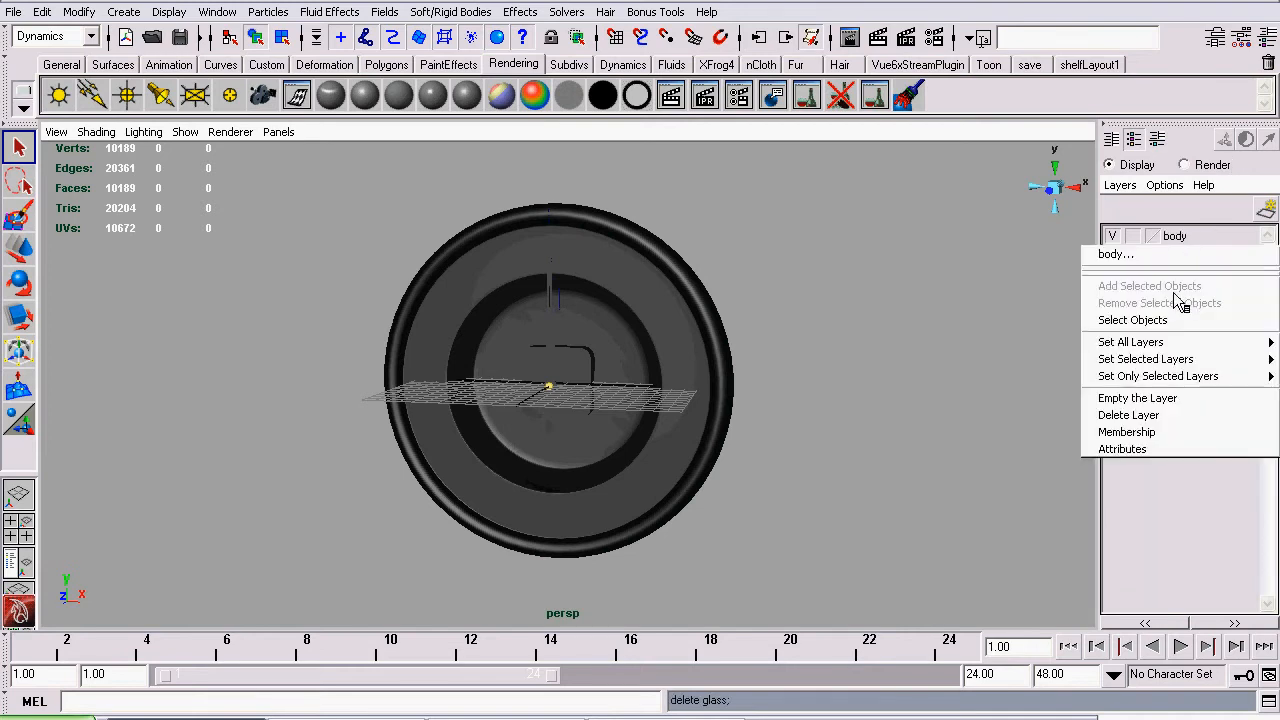
left_click(1158, 422)
right_click(1193, 243)
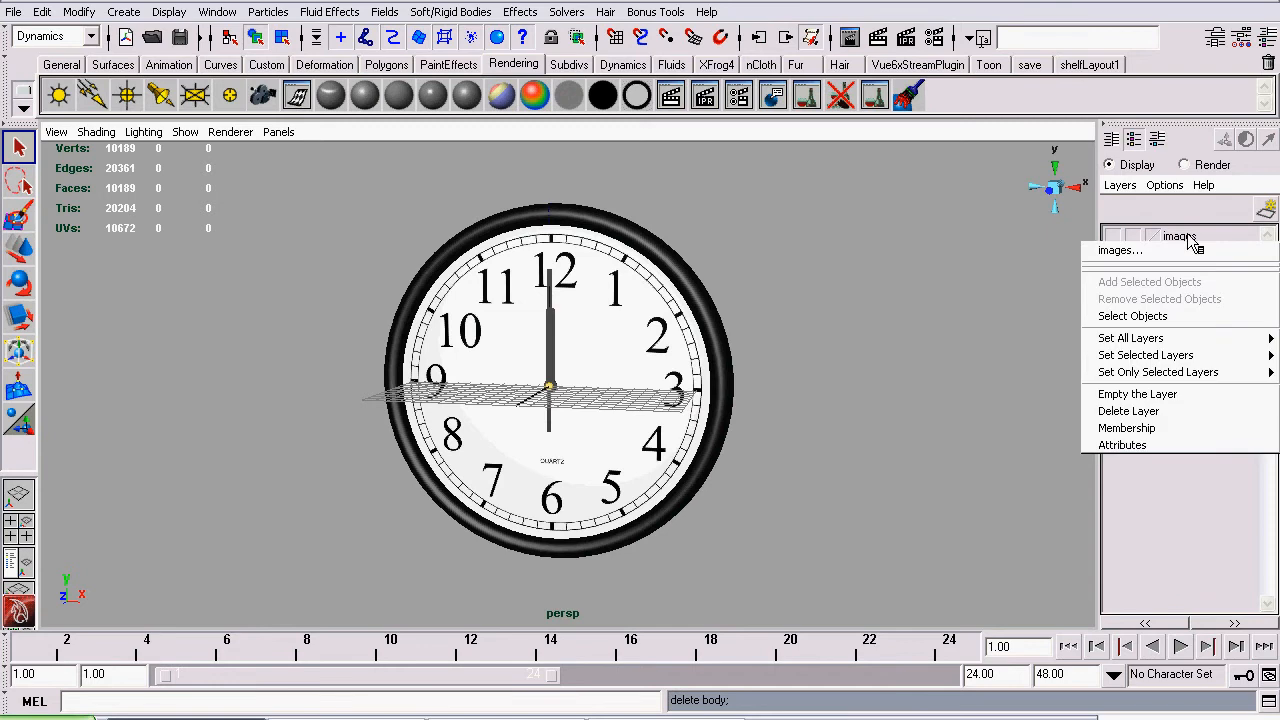
left_click(1180, 420)
Delete both reference image planes, imagePlane1 and imagePlane2, from the utility nodes in the Hypershade
left_click_drag(1017, 337, 578, 315, "alt")
scroll(577, 315, "up", 3)
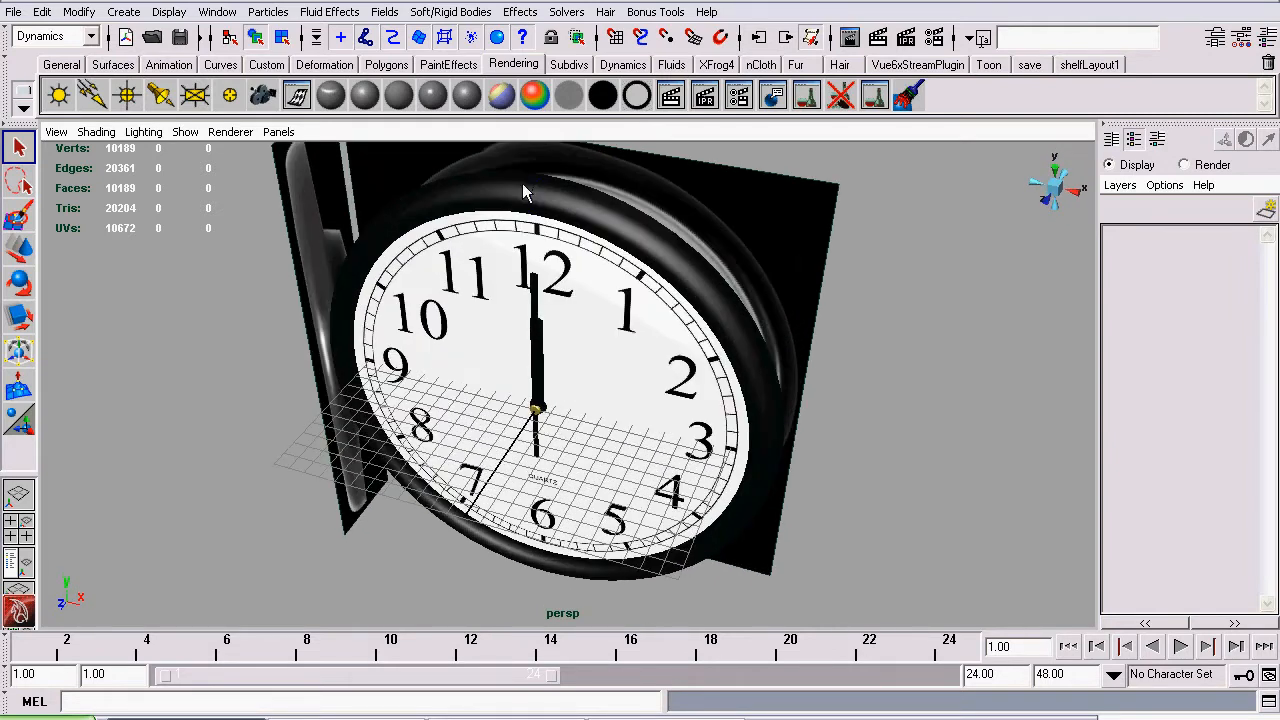
left_click_drag(522, 190, 518, 165, "alt")
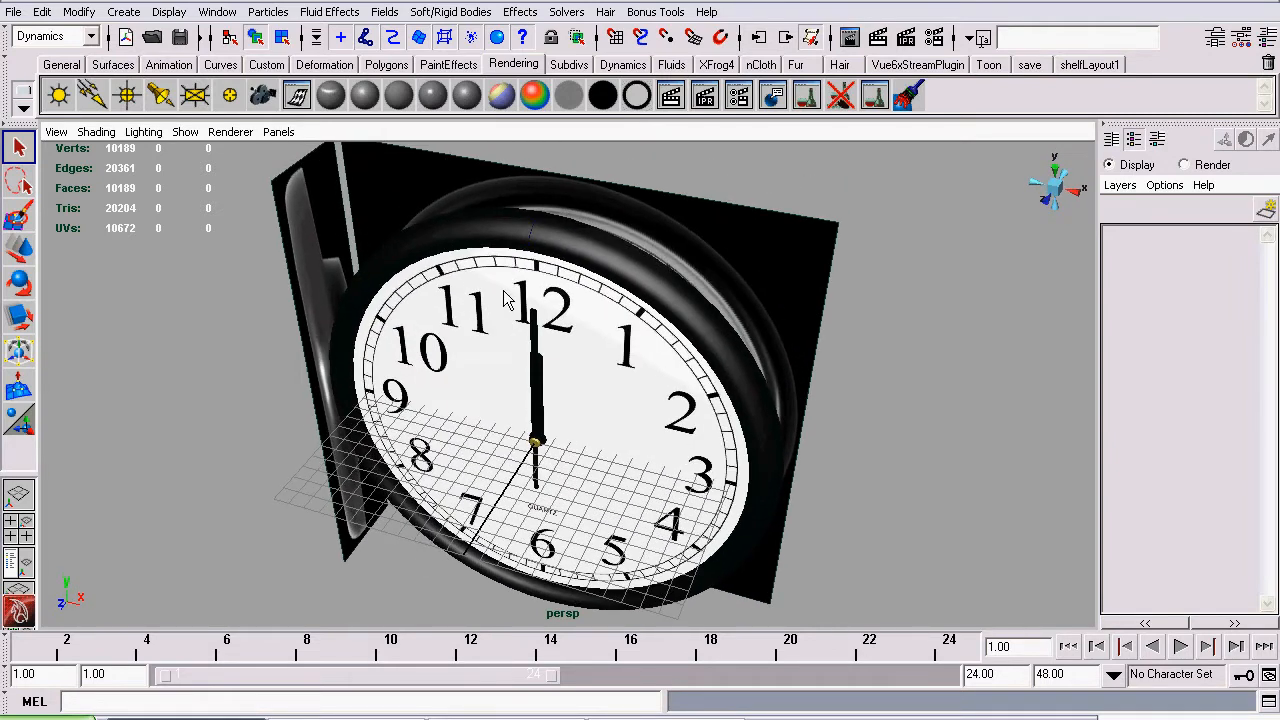
left_click(217, 12)
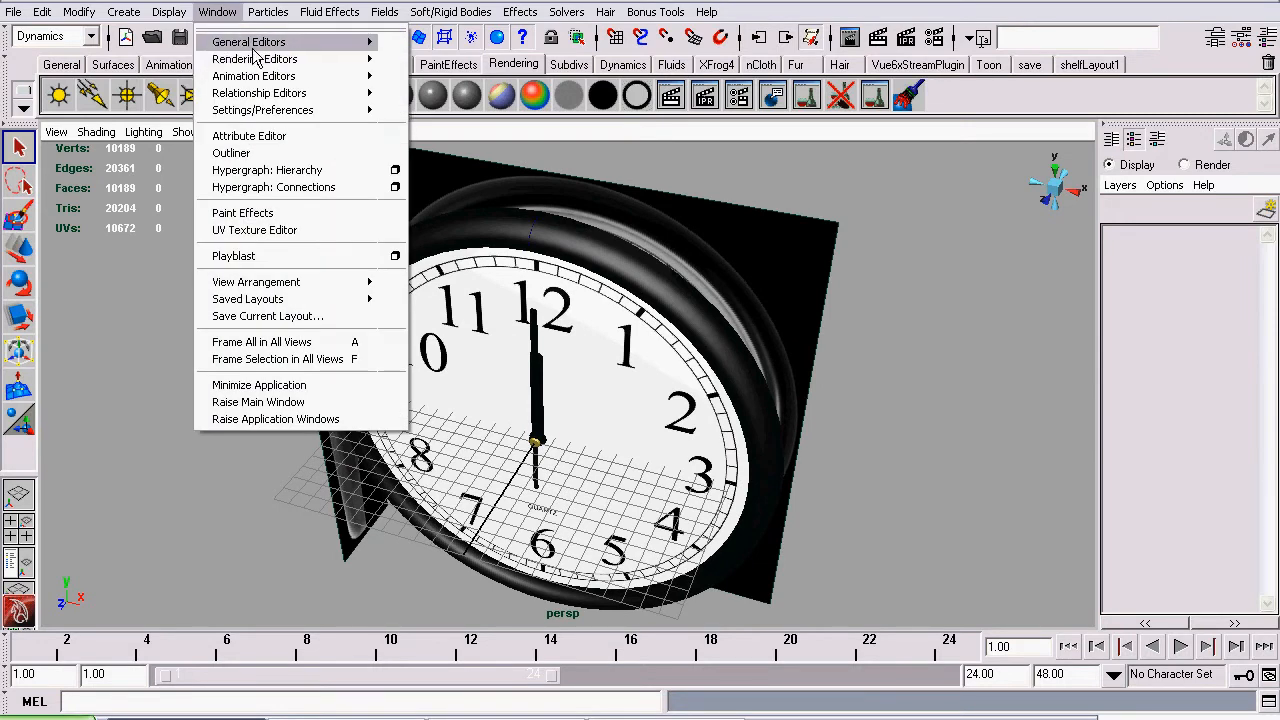
mouse_move(259, 62)
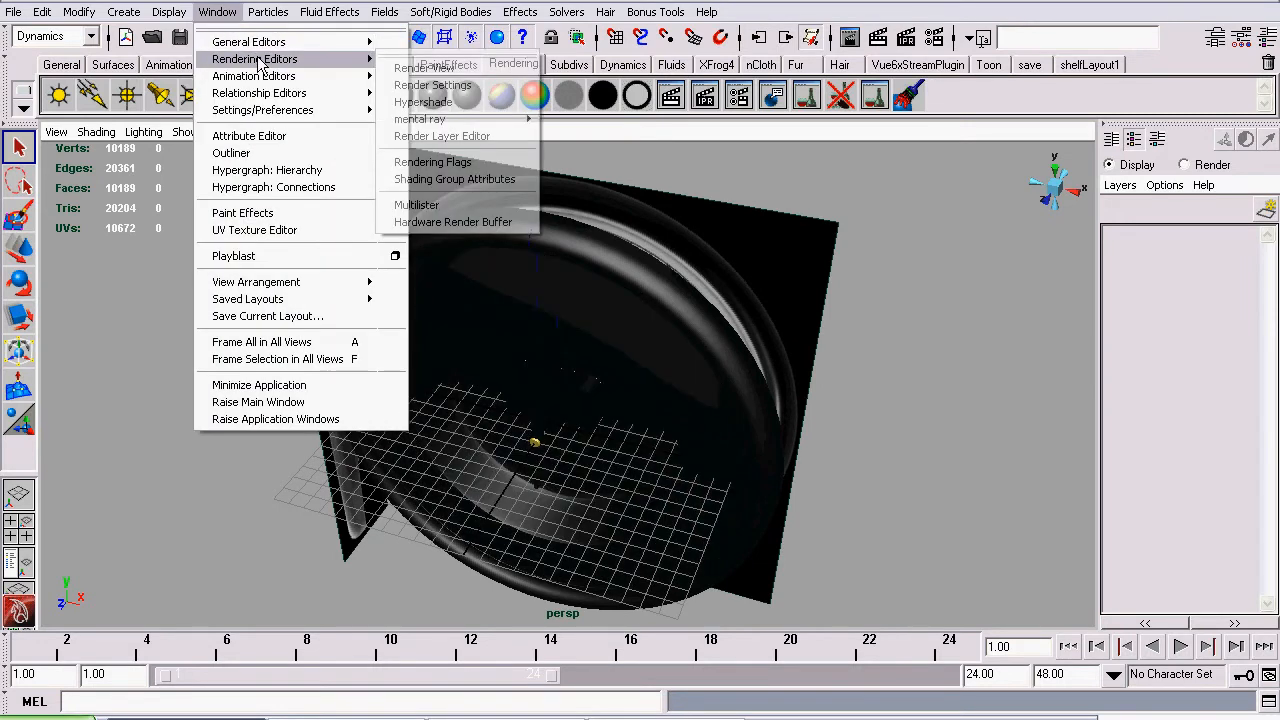
left_click(485, 104)
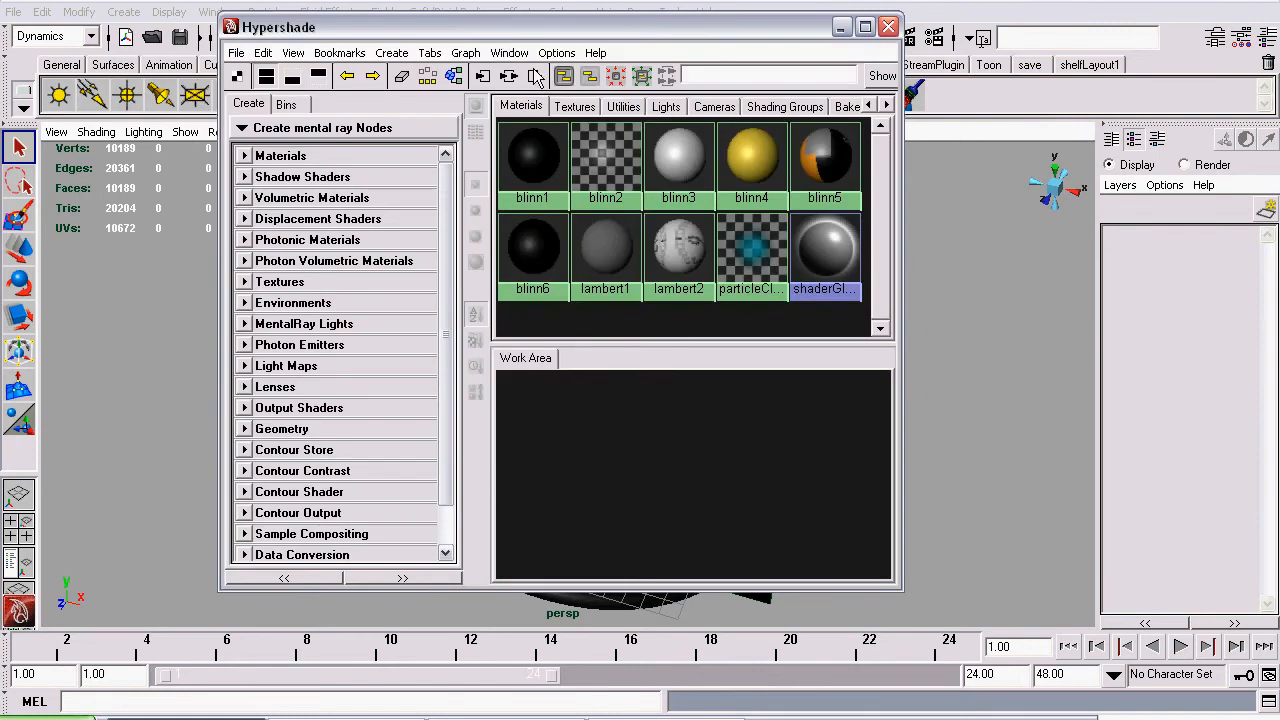
left_click(630, 107)
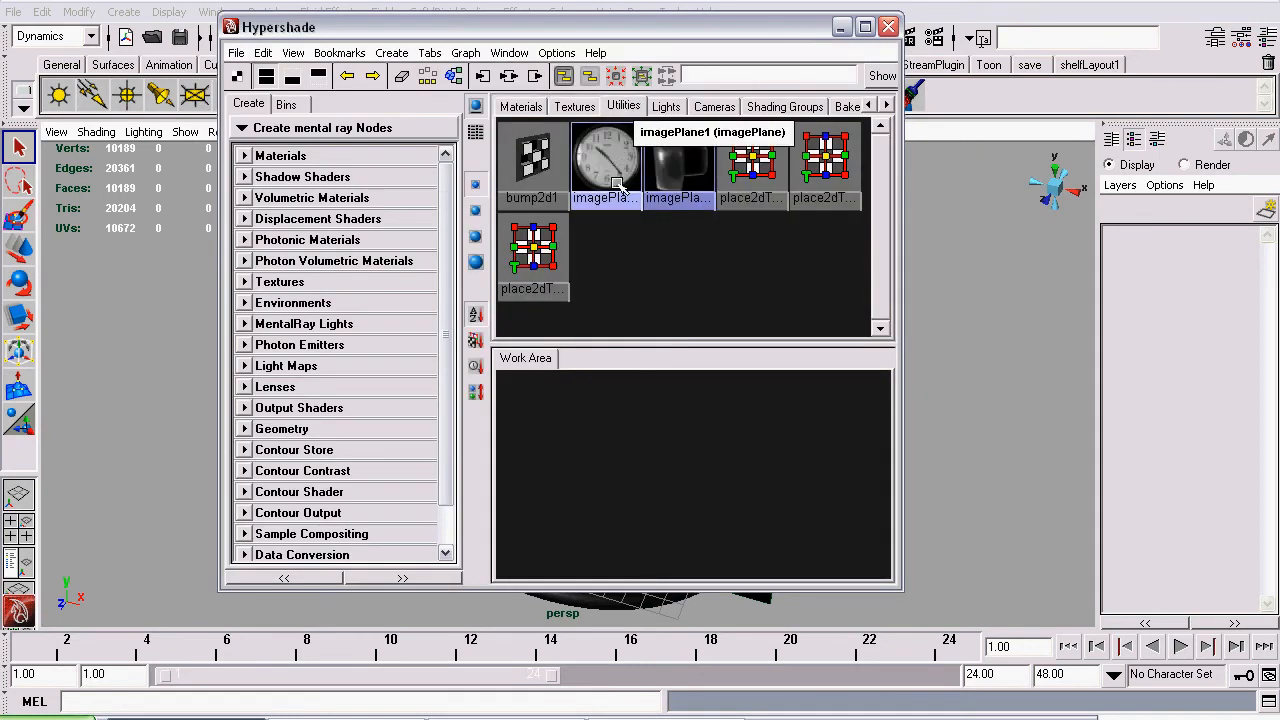
left_click(619, 186)
left_click_drag(478, 24, 573, 80)
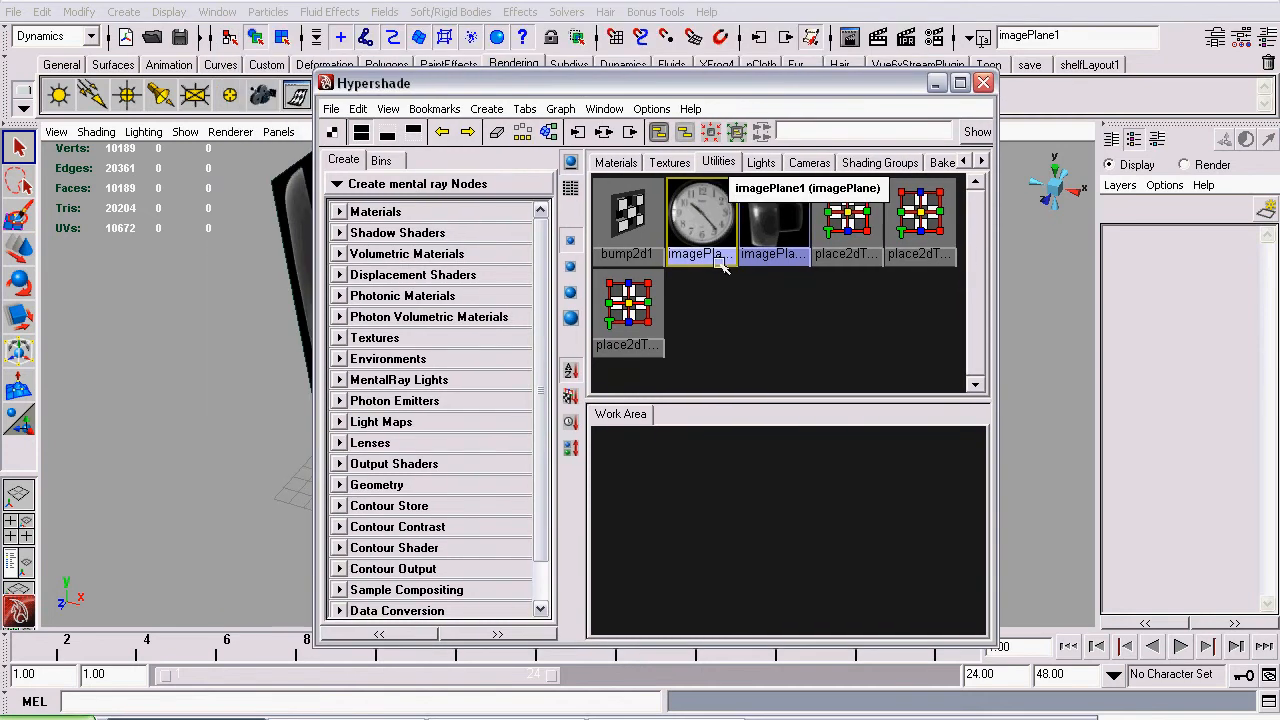
left_click(757, 225)
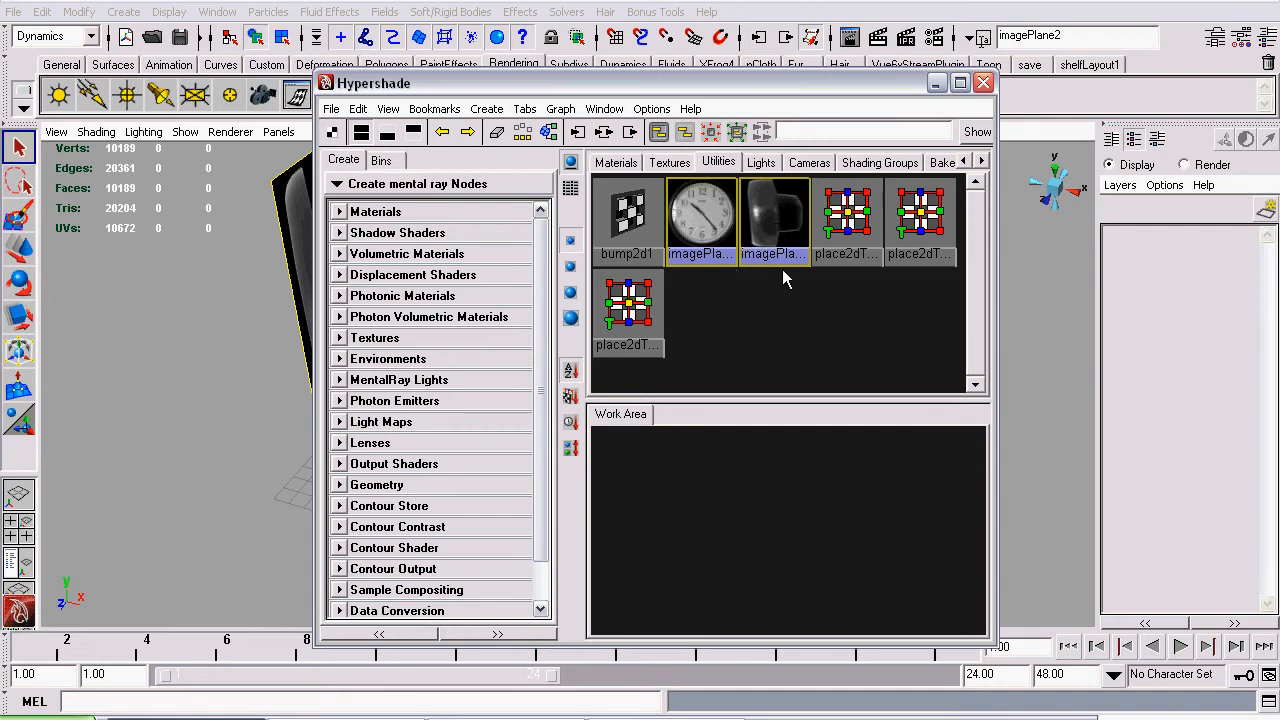
key("Delete")
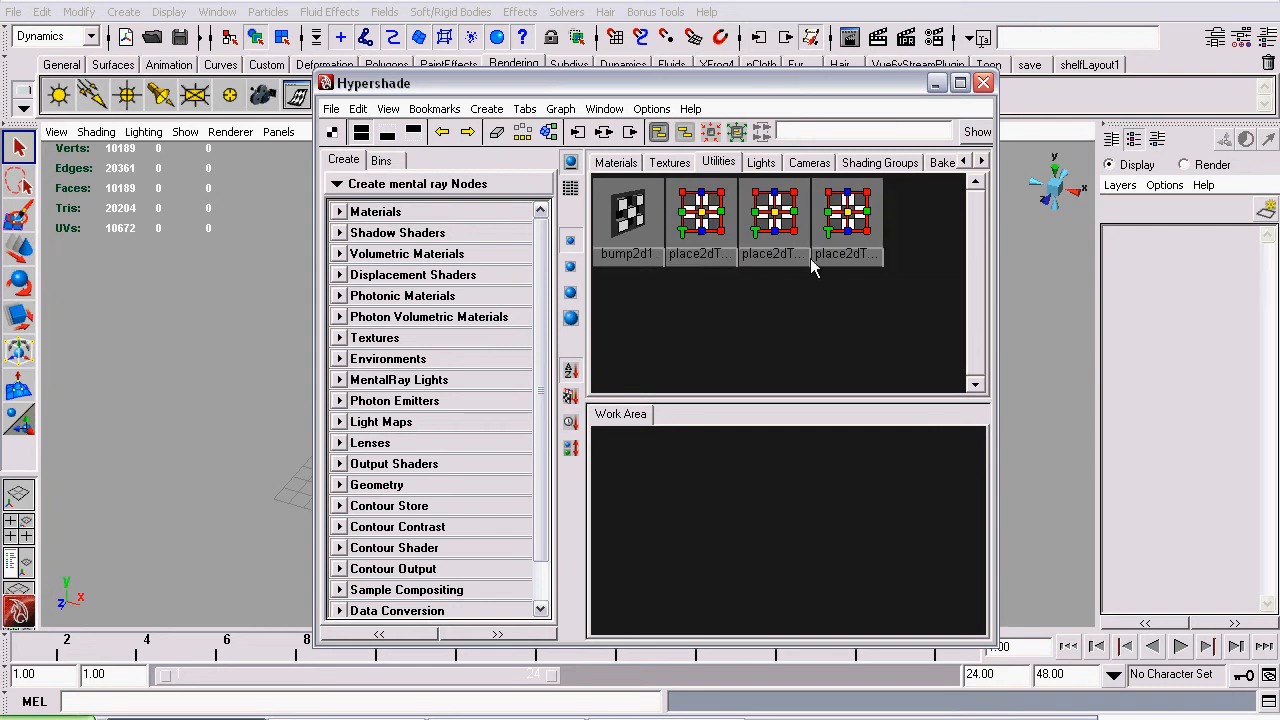
left_click(985, 83)
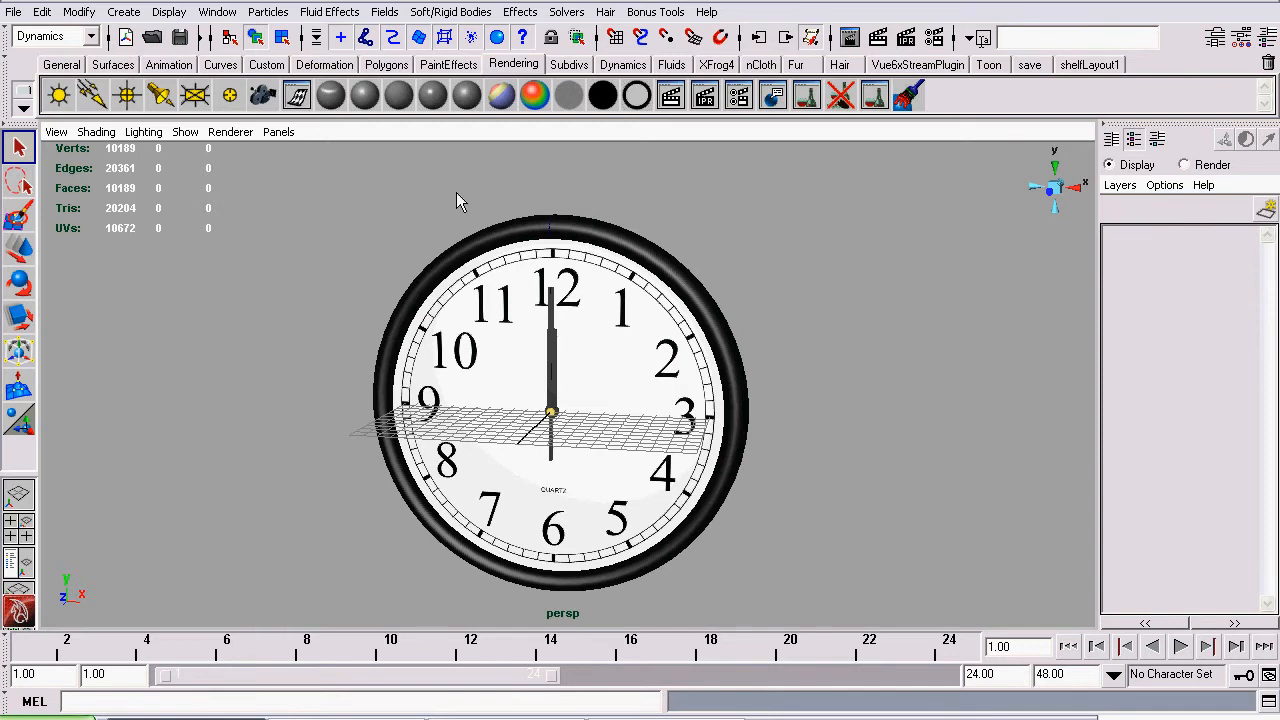
Delete the leftover profile curve curve1 using the Outliner, and hide the layer editor
left_click(226, 14)
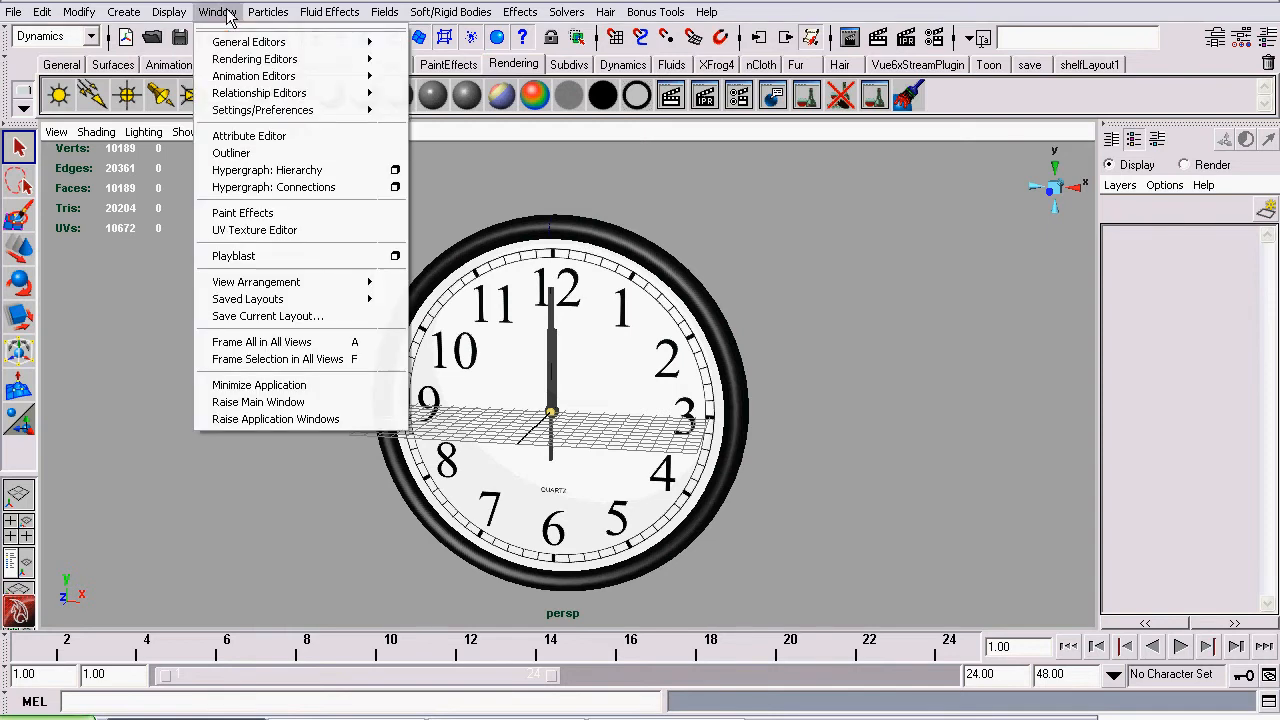
left_click(248, 155)
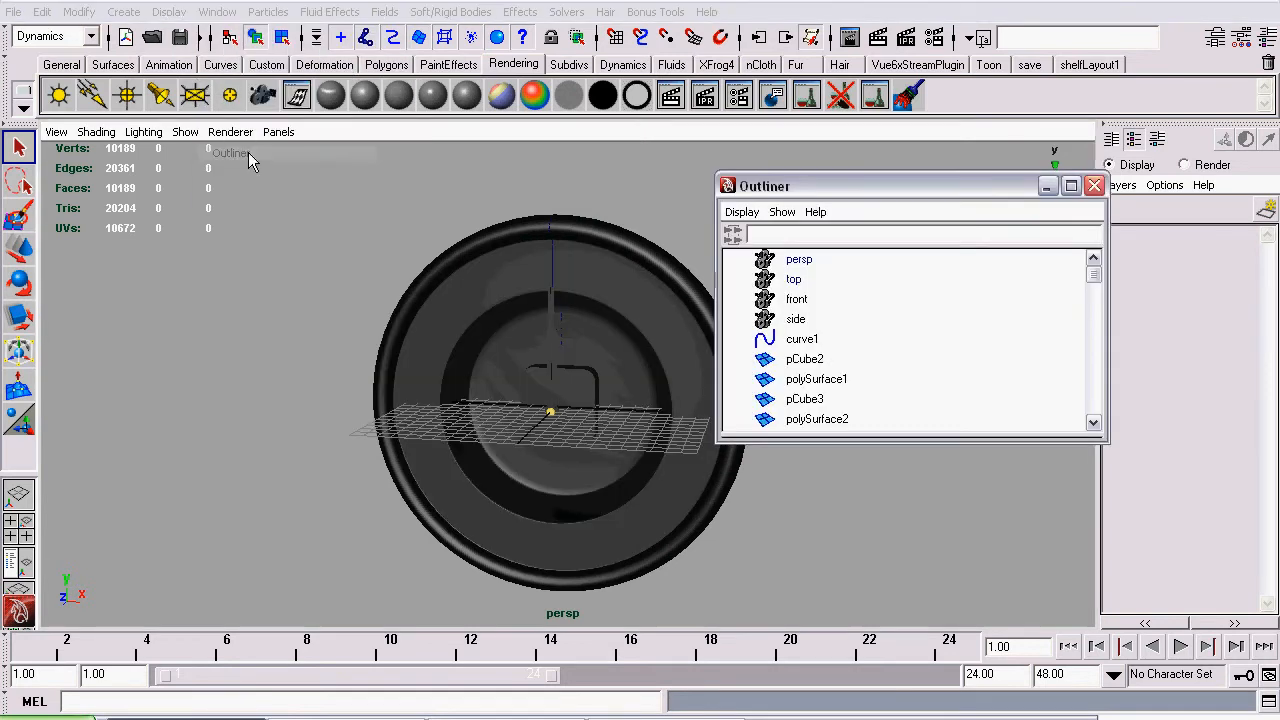
left_click(812, 342)
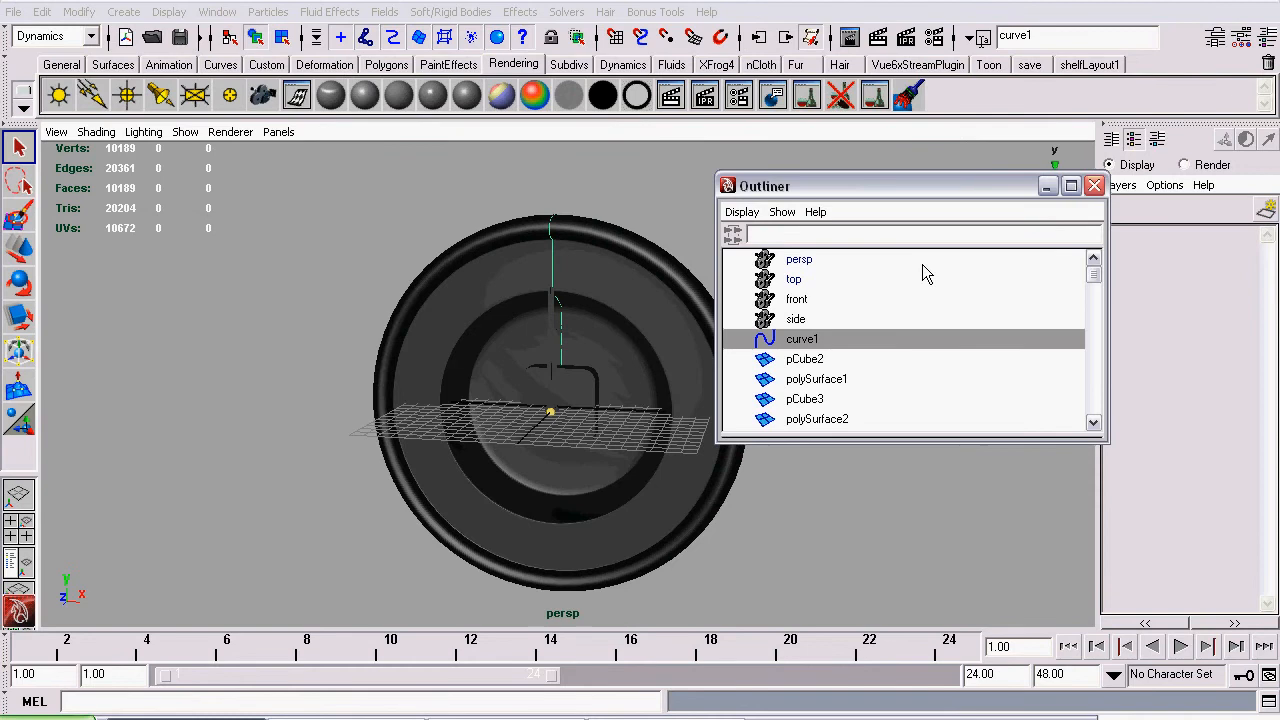
key("Delete")
left_click(1133, 143)
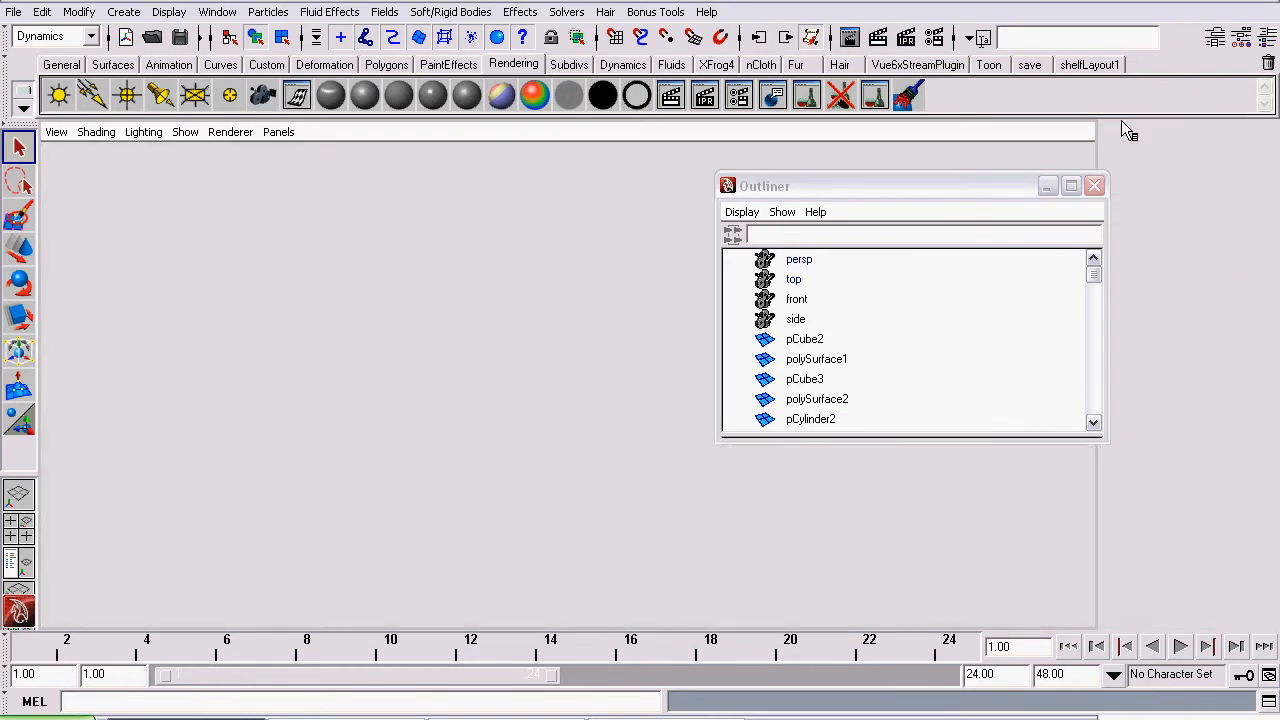
Select all of the clock's geometry and freeze its transformations
left_click_drag(866, 187, 1002, 187)
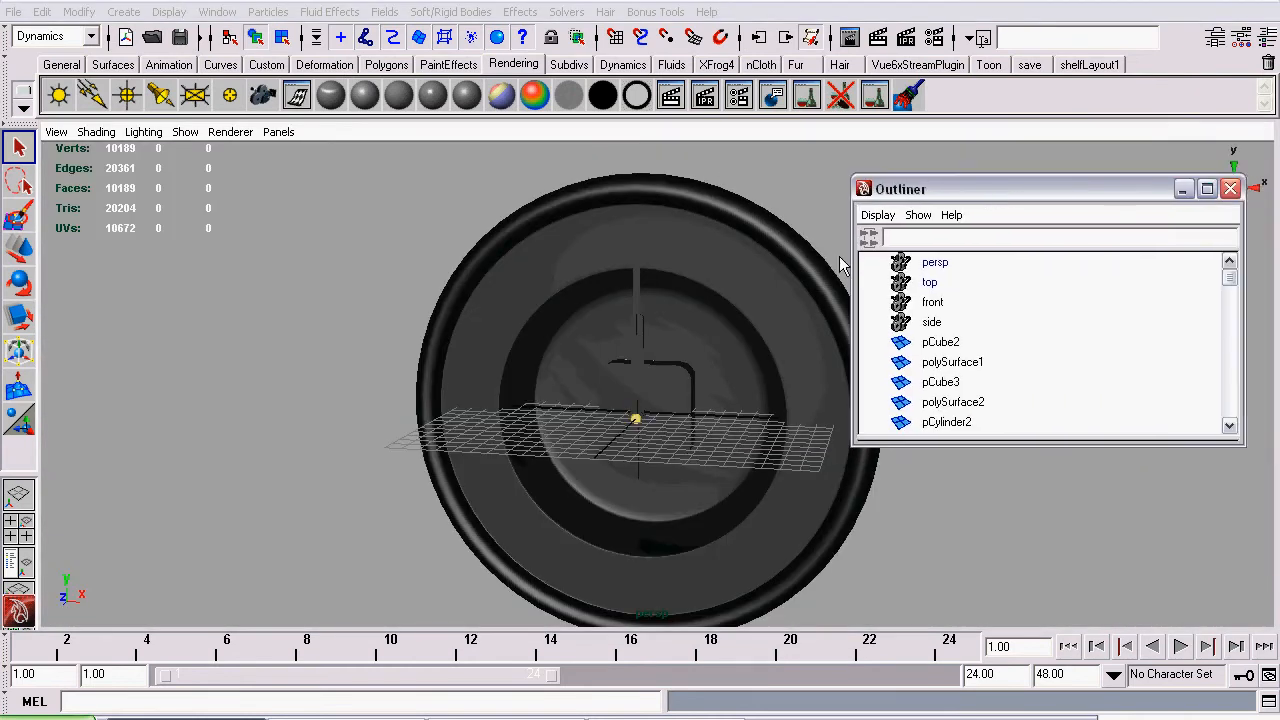
left_click_drag(840, 265, 1011, 255)
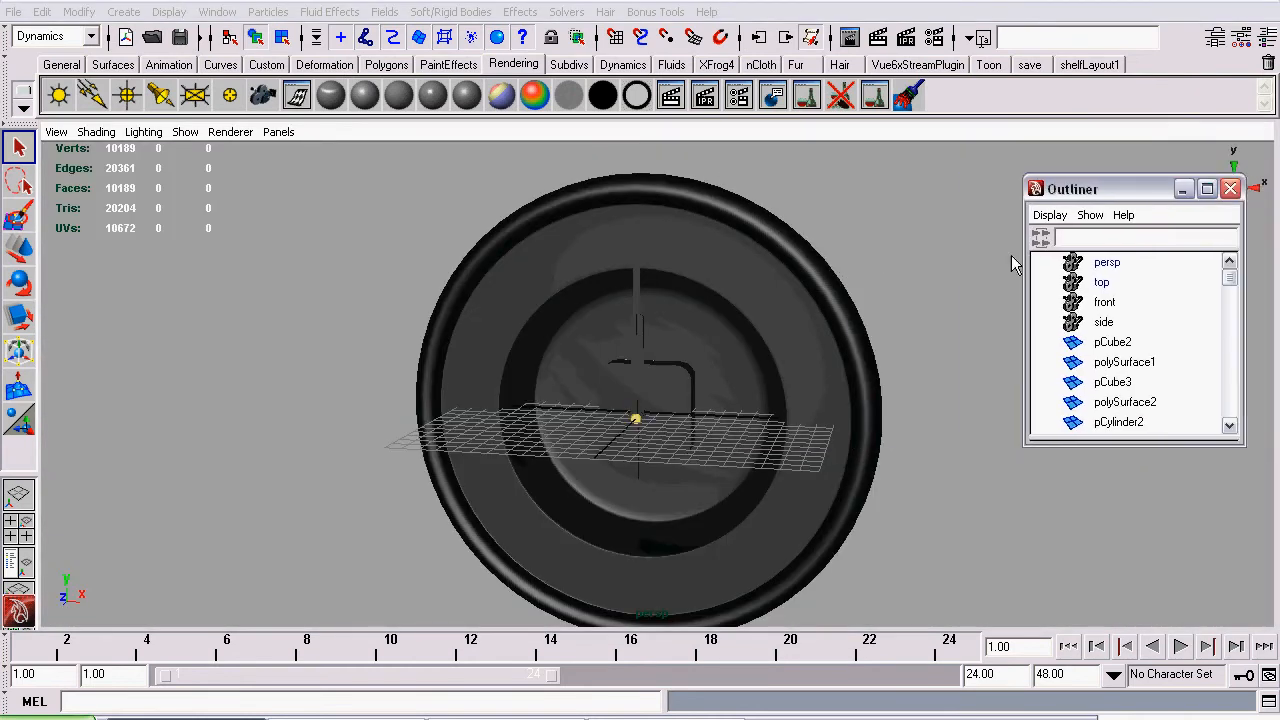
left_click(905, 221)
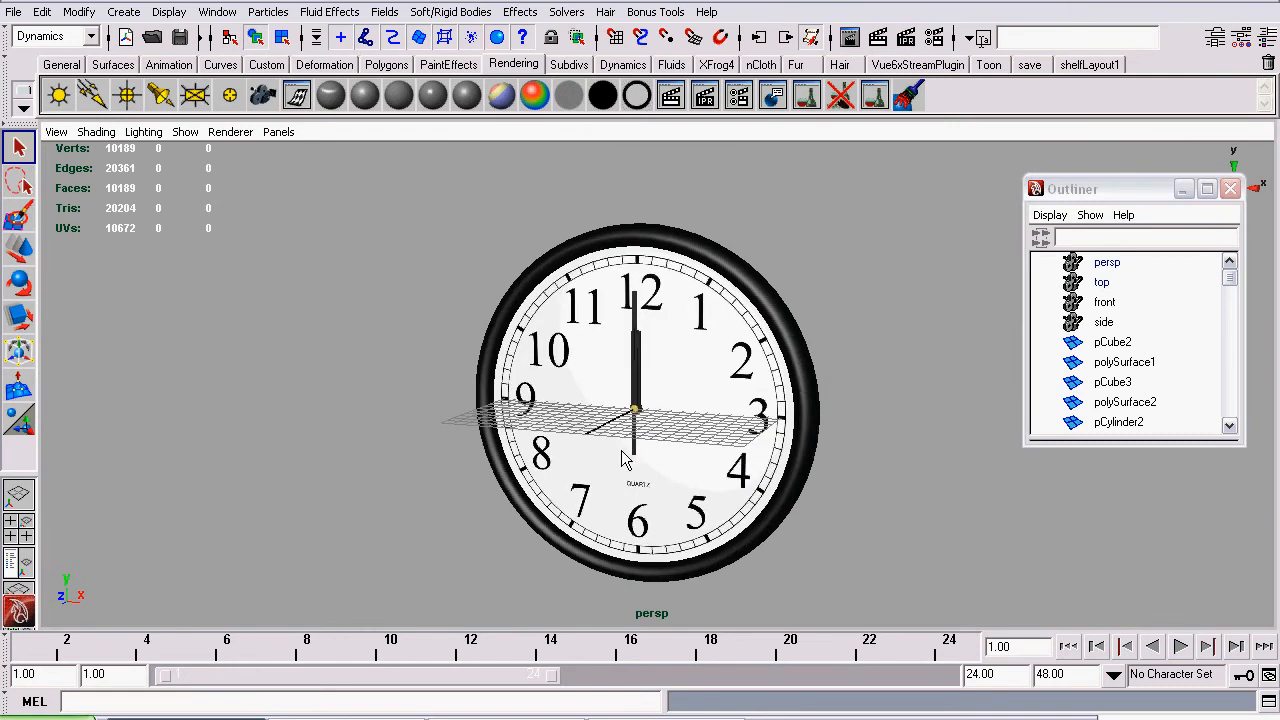
left_click_drag(621, 451, 911, 589)
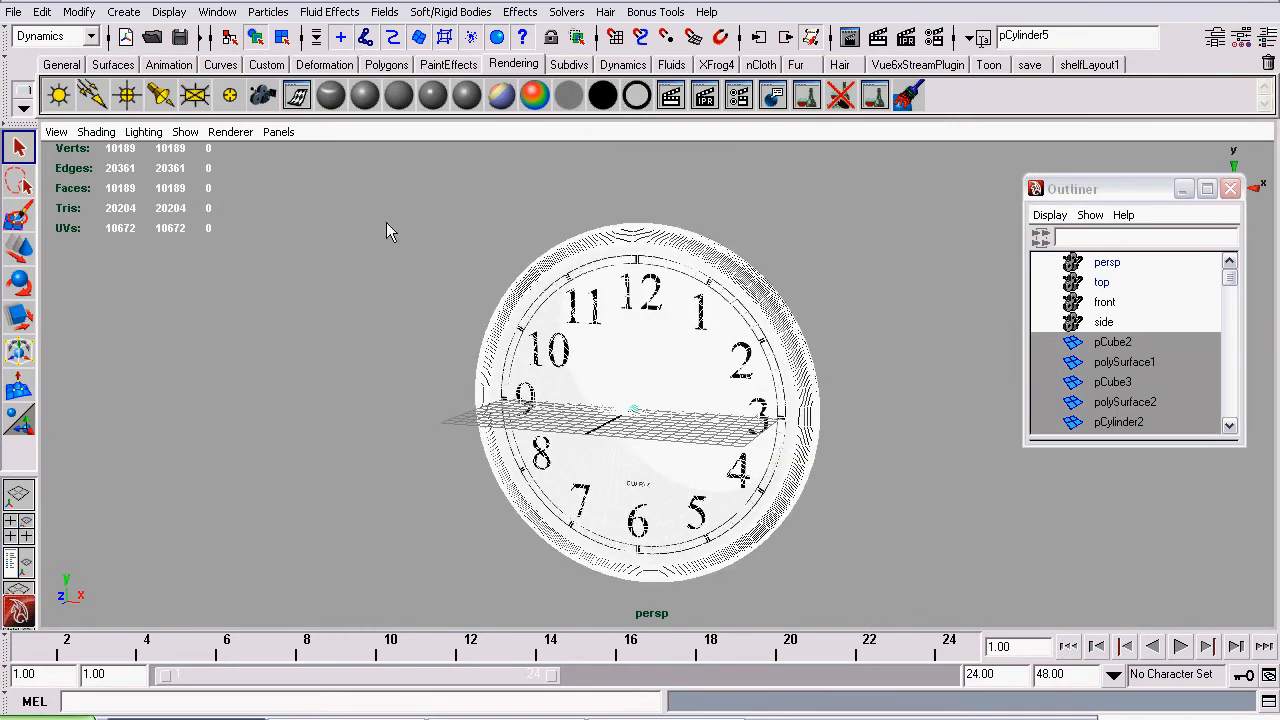
left_click(78, 12)
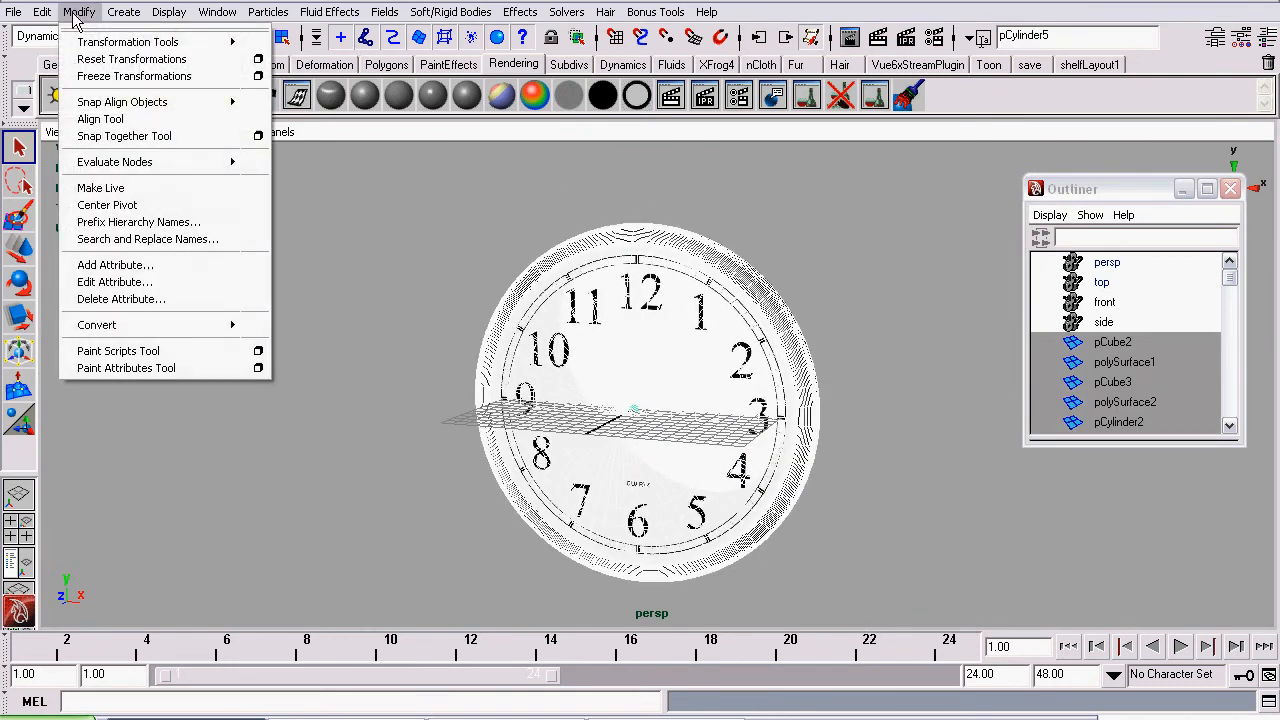
left_click(129, 80)
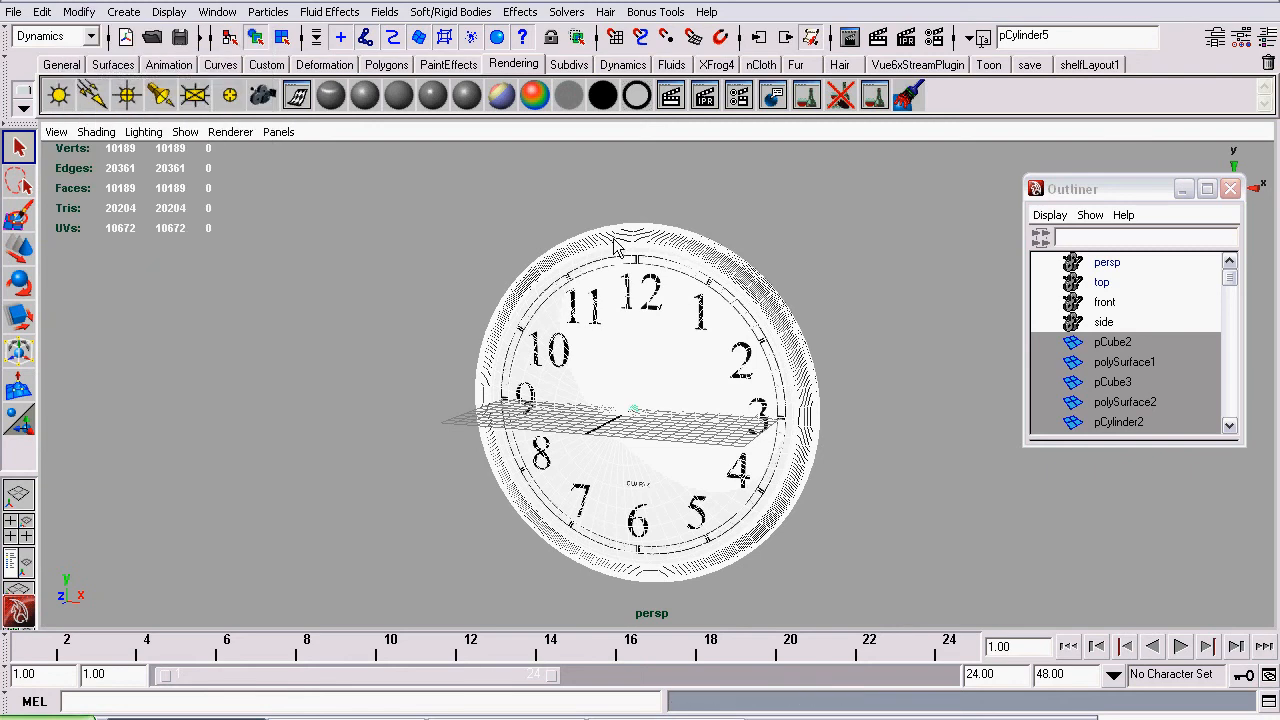
Delete all construction history in the scene and deselect the clock
right_click_drag(615, 245, 566, 277, "alt")
middle_click_drag(627, 320, 598, 243, "alt")
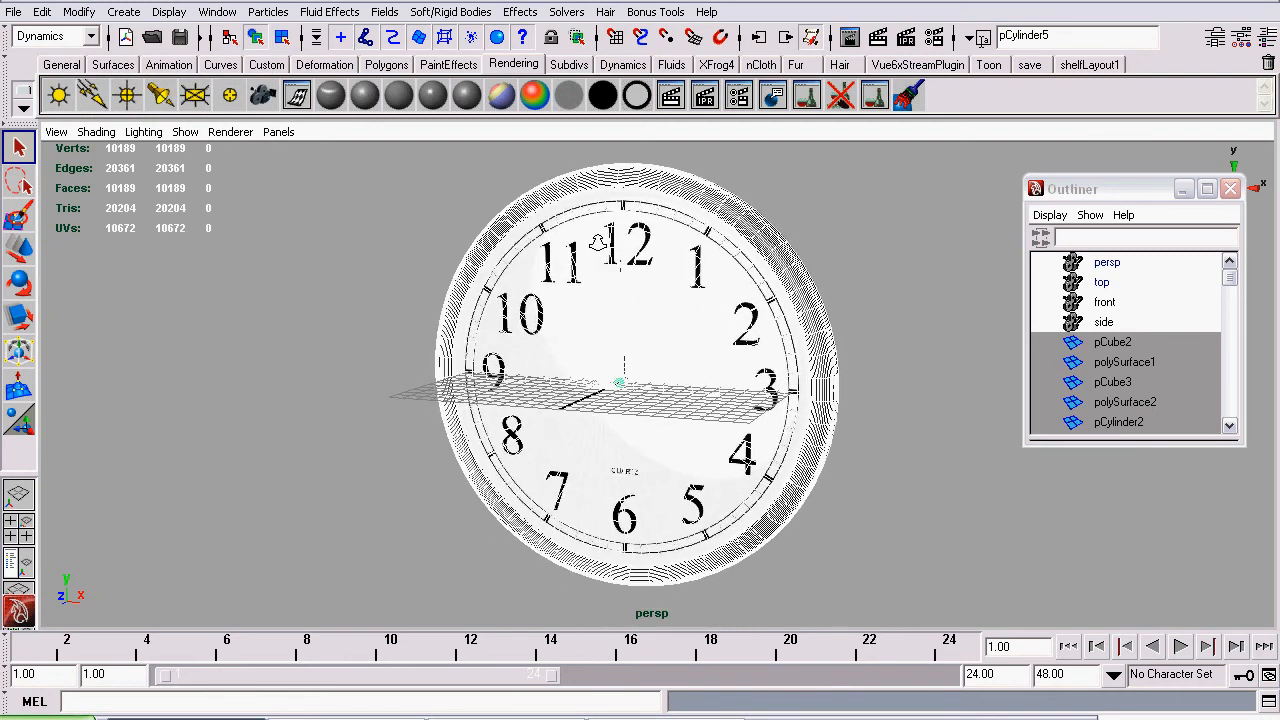
right_click_drag(598, 243, 611, 251, "alt")
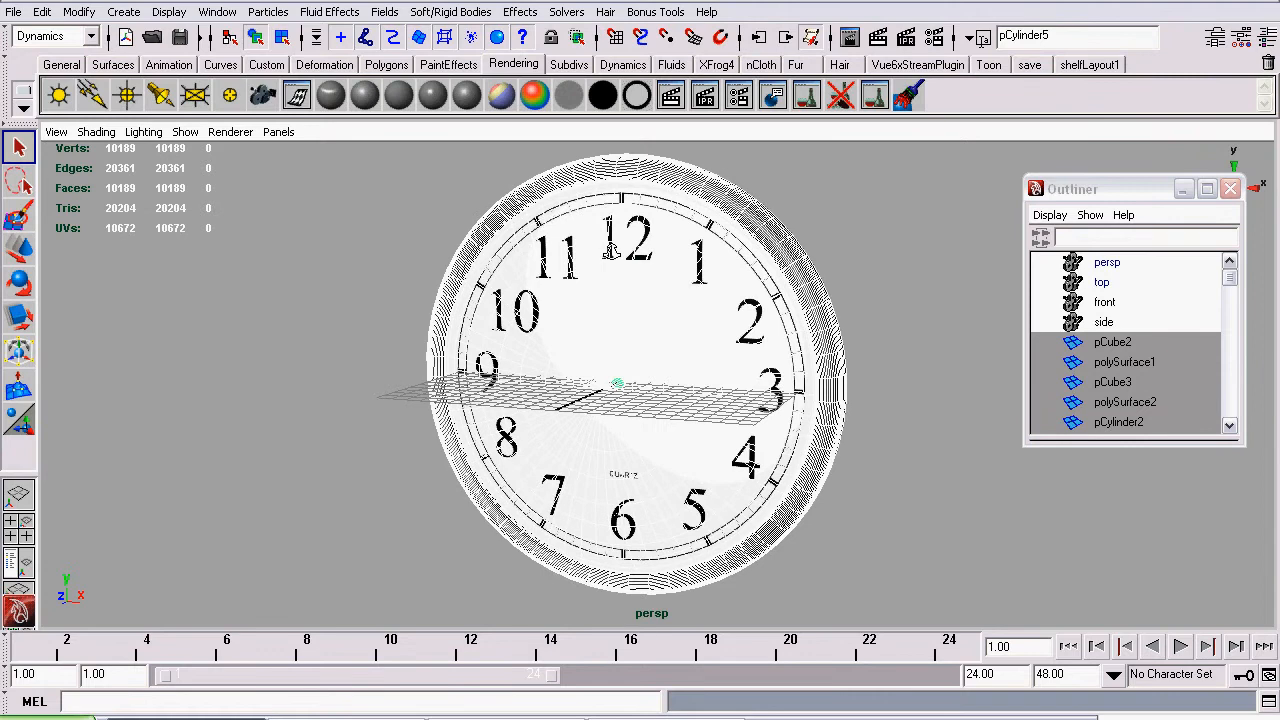
left_click_drag(611, 250, 630, 272, "alt")
left_click(48, 14)
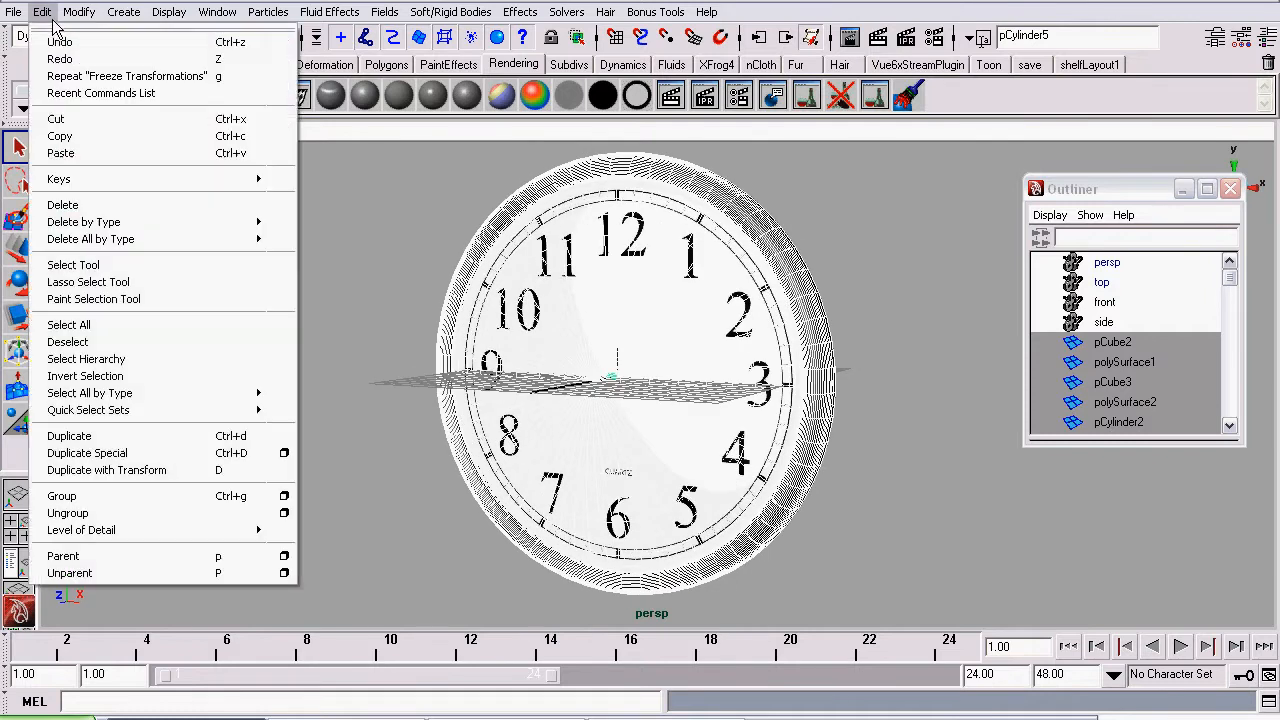
mouse_move(227, 243)
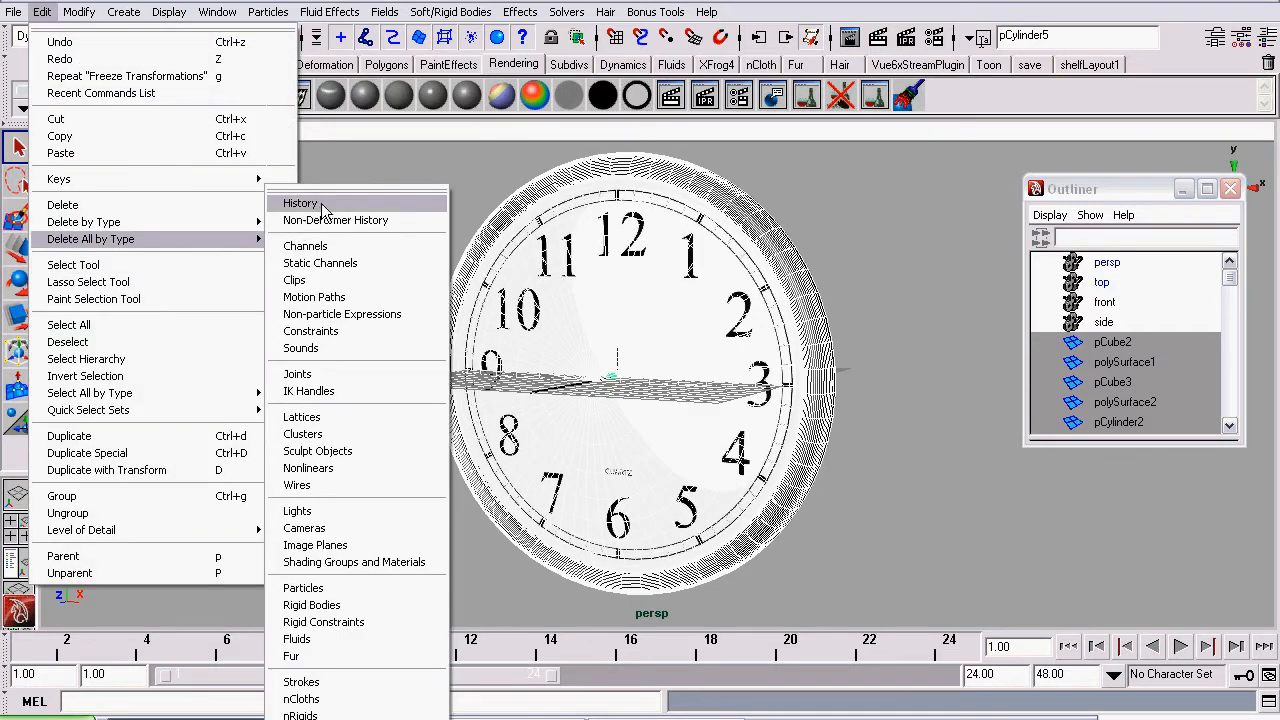
left_click(300, 203)
left_click(949, 339)
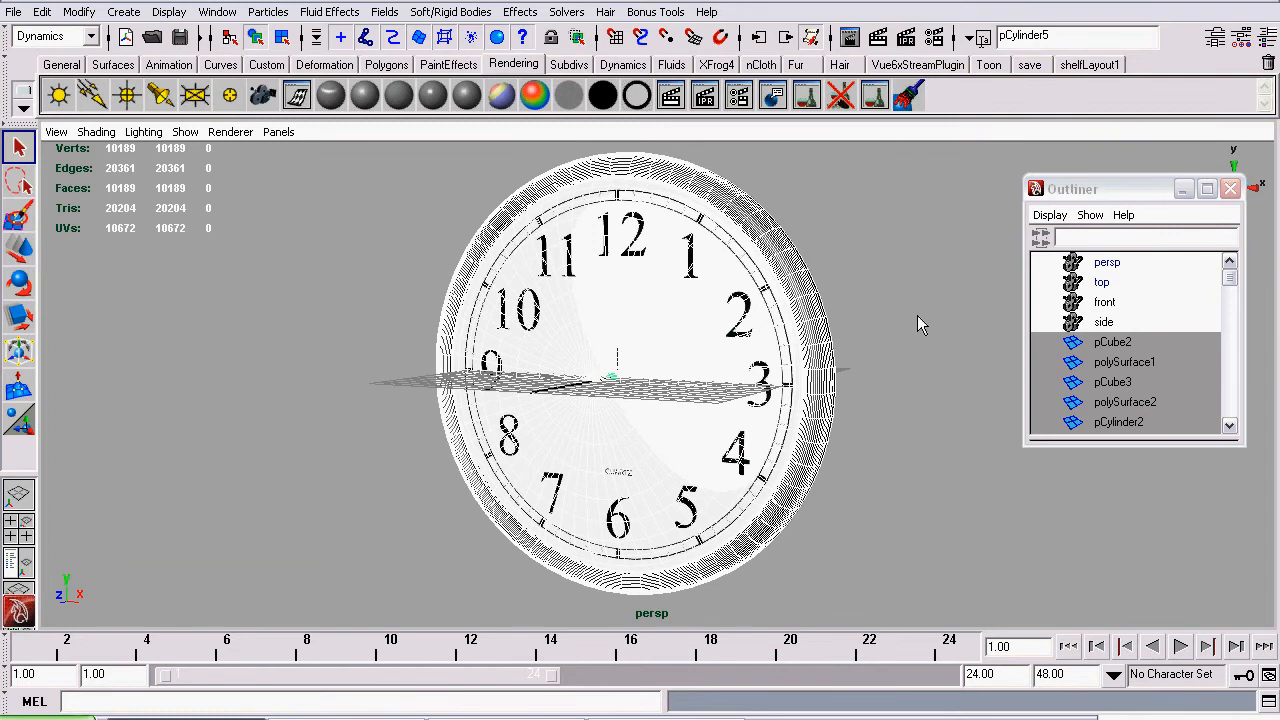
Examine which clock parts the Outliner names refer to, checking pCube2, polySurface1 and polySurface2, and close the Outliner
left_click_drag(423, 285, 604, 325, "alt")
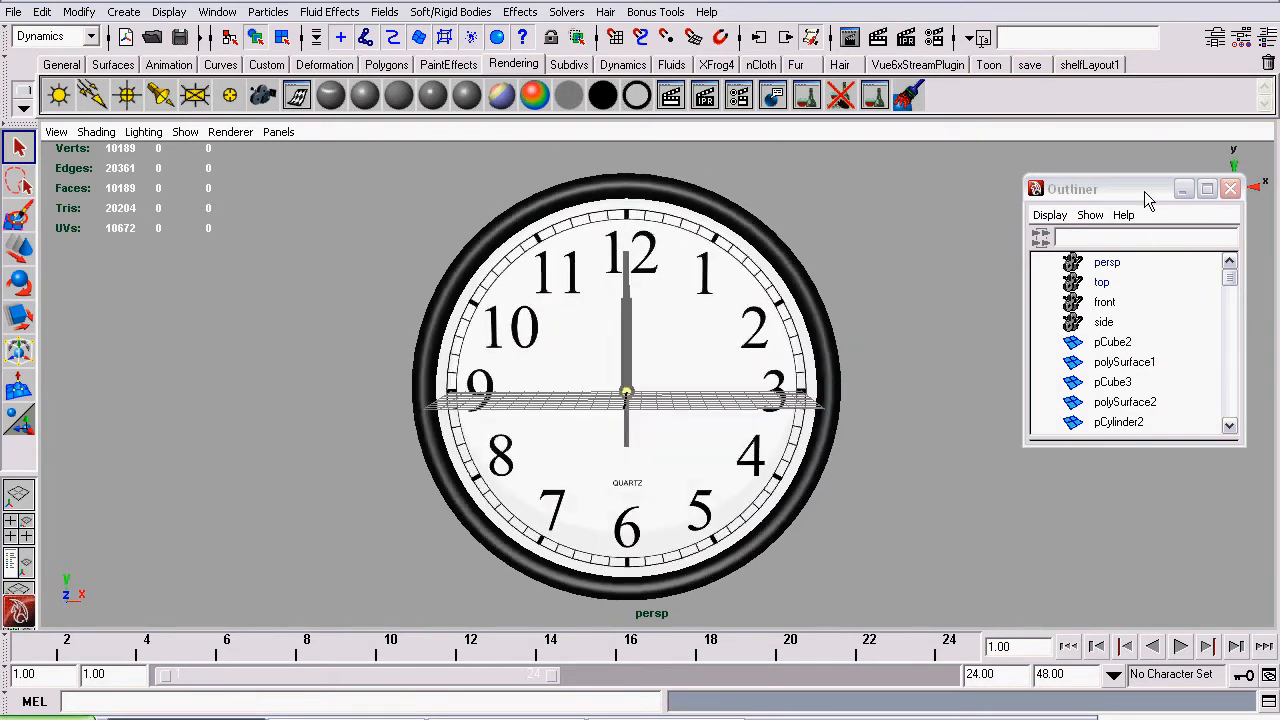
left_click_drag(1131, 190, 1056, 190)
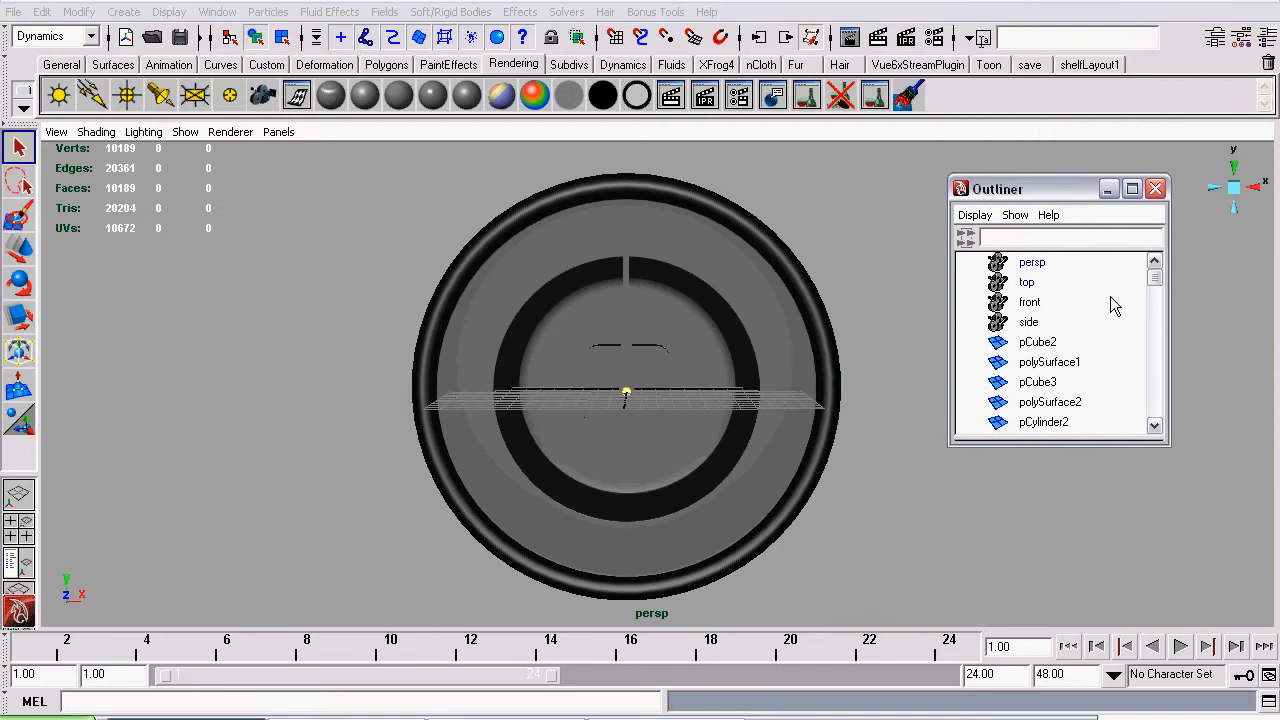
left_click(1040, 342)
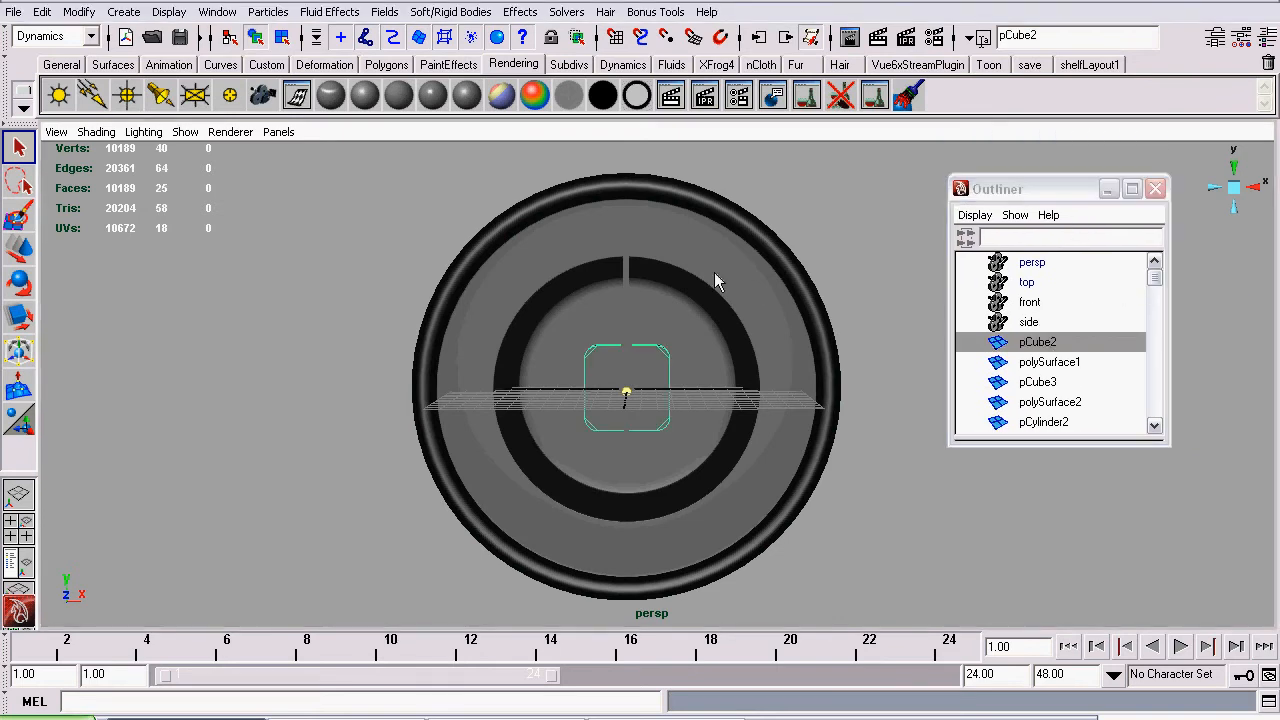
left_click_drag(670, 314, 595, 358, "alt")
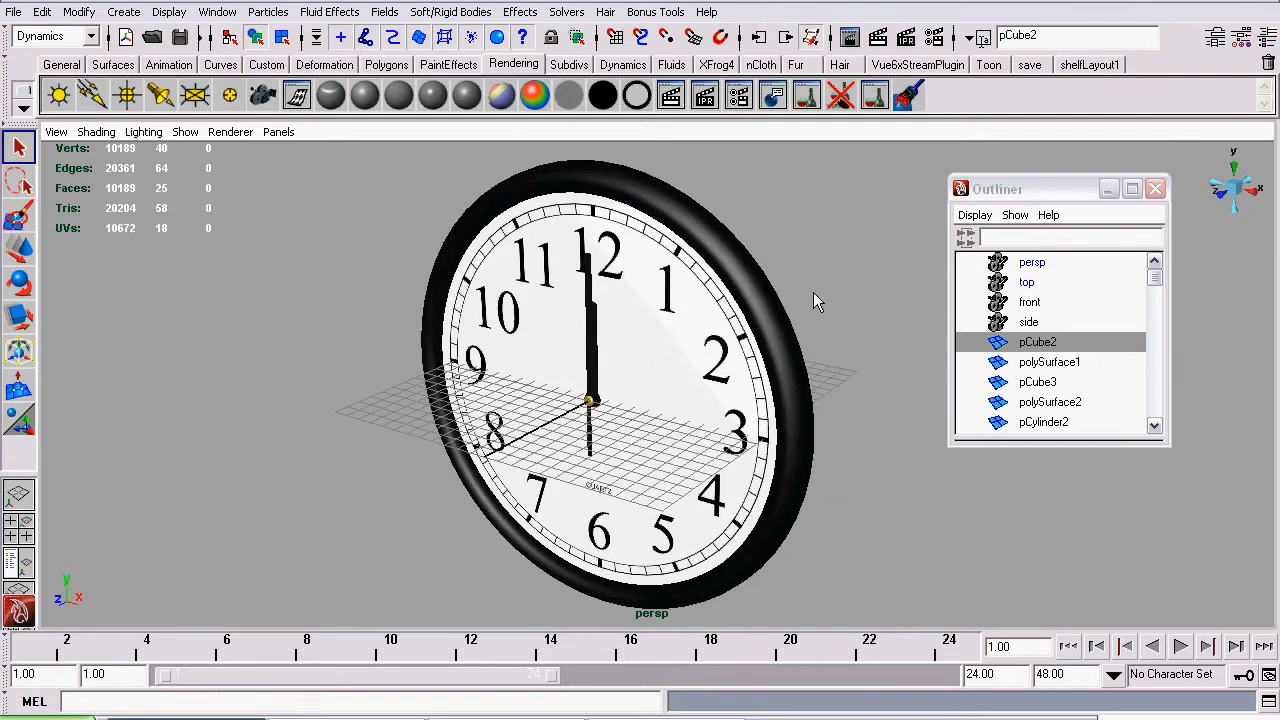
left_click_drag(779, 276, 714, 270, "alt")
left_click(1040, 362)
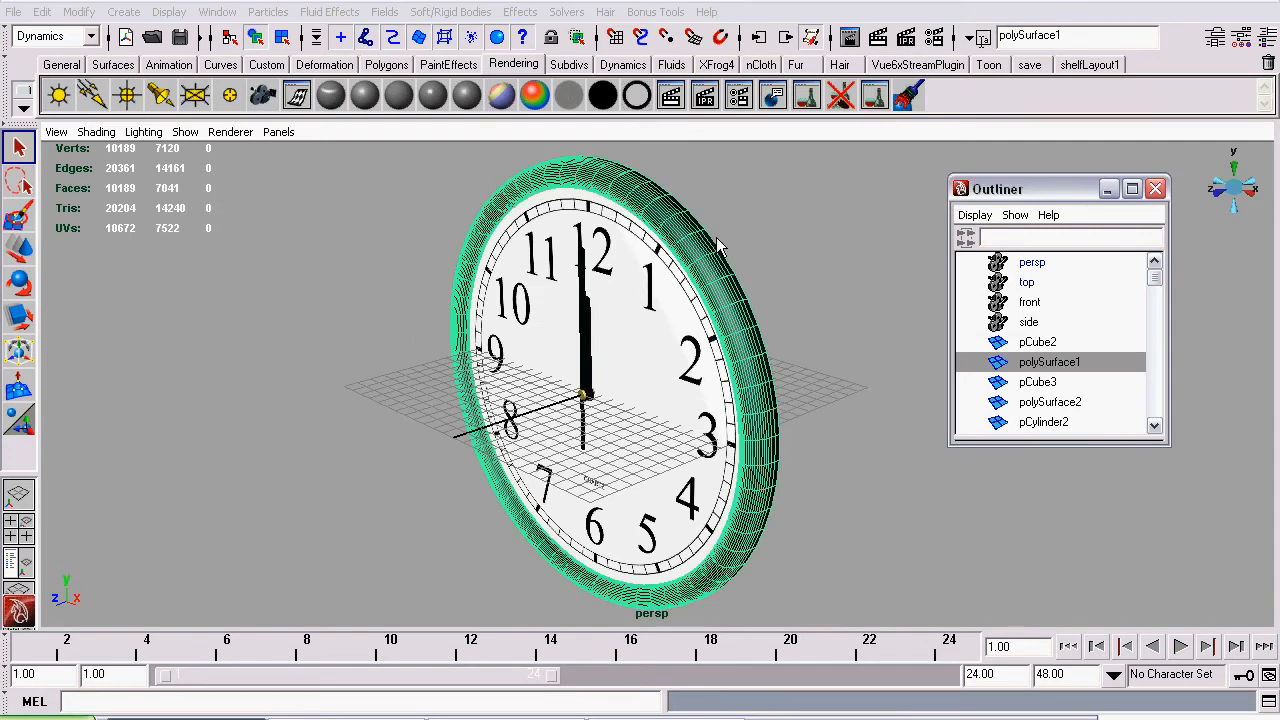
left_click(1056, 404)
left_click_drag(725, 298, 845, 264, "alt")
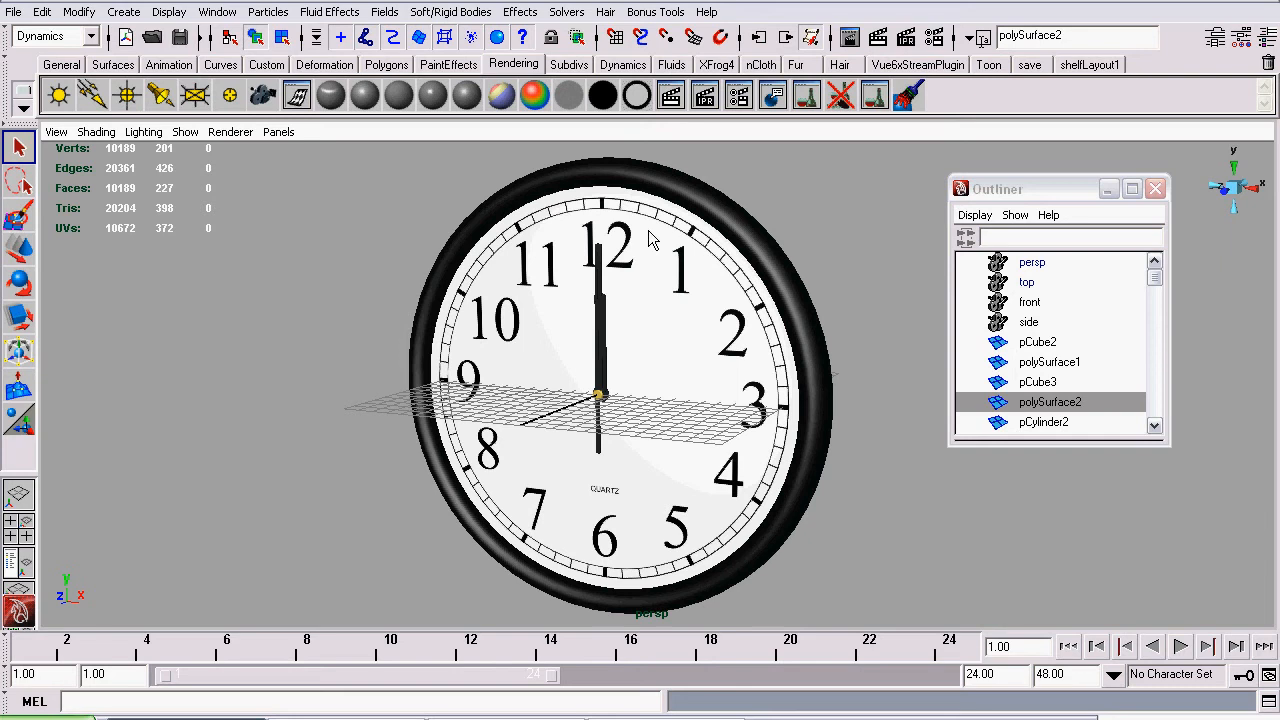
scroll(435, 370, "down", 3)
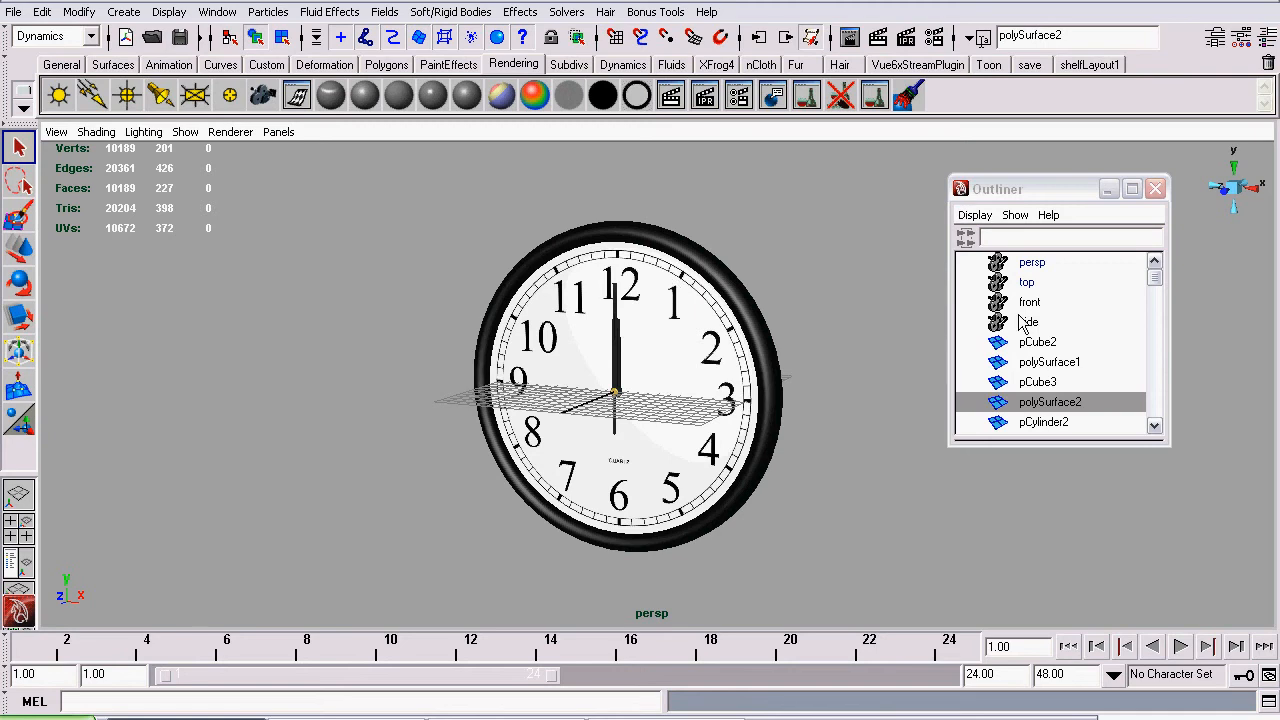
scroll(1022, 322, "down", 2)
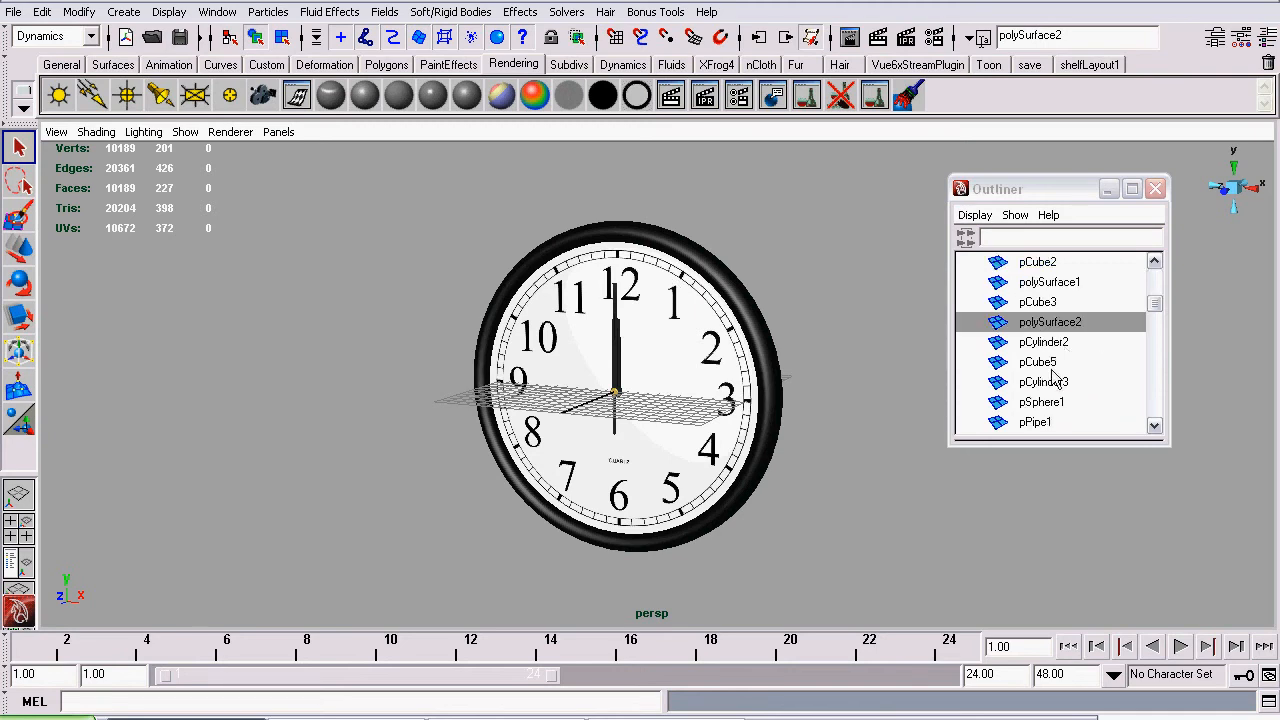
scroll(1114, 358, "down", 2)
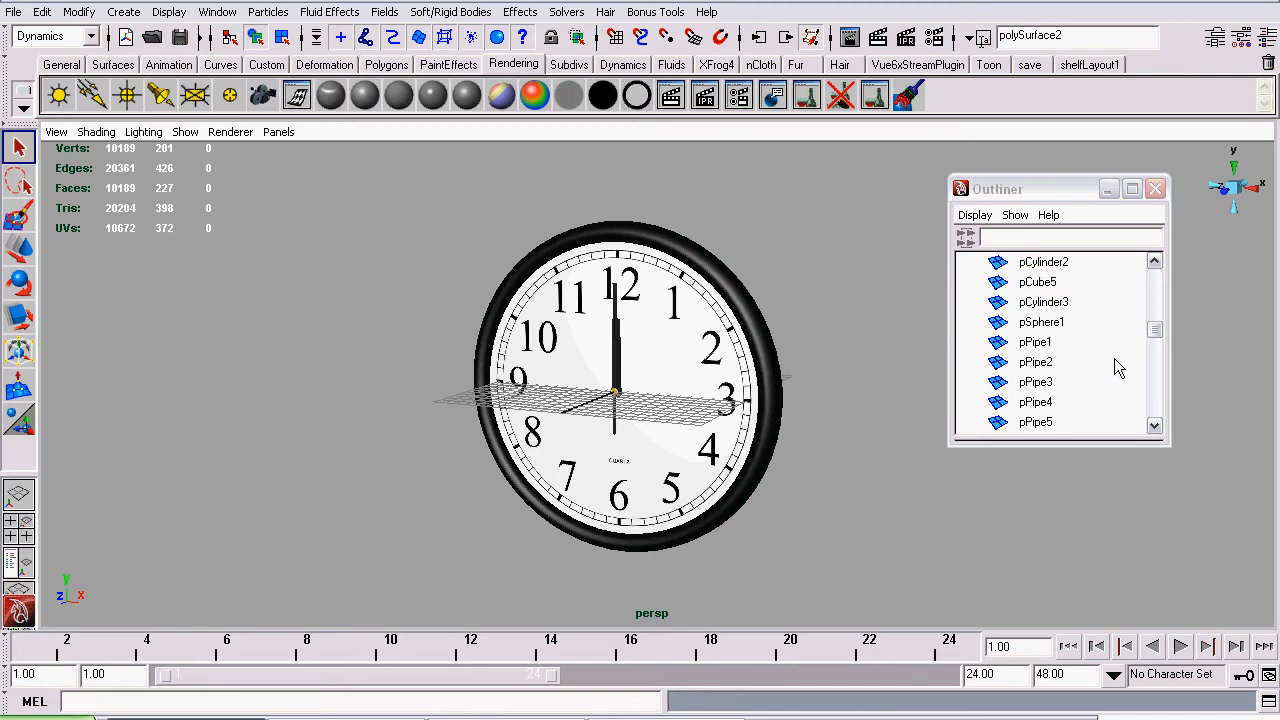
left_click(1156, 189)
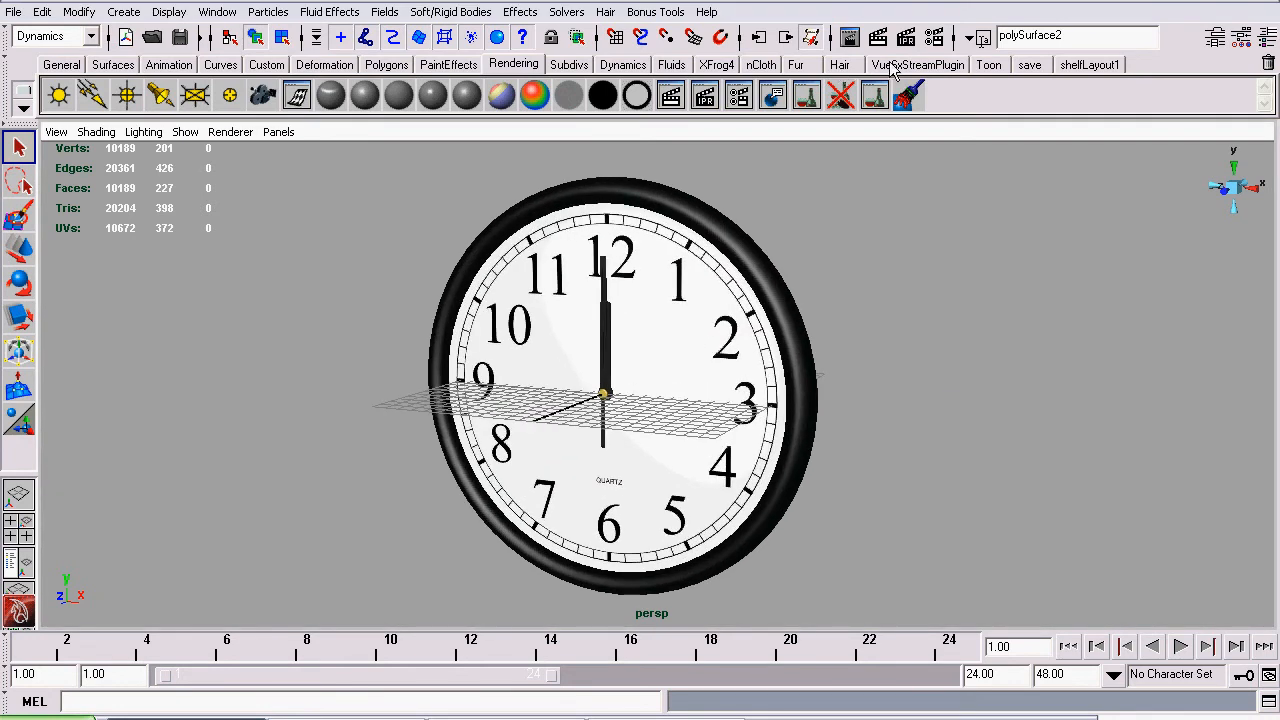
With the input field in Rename mode, rename the clock's outer frame as body
left_click(983, 40)
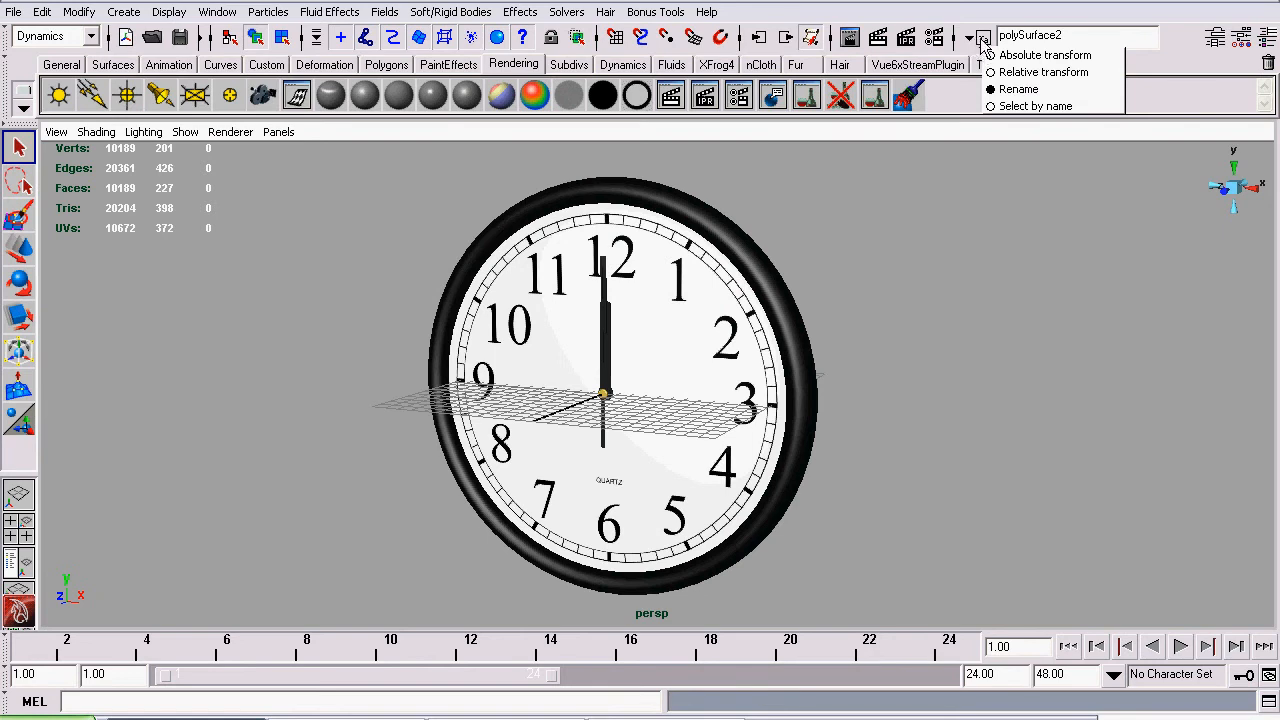
left_click(1090, 89)
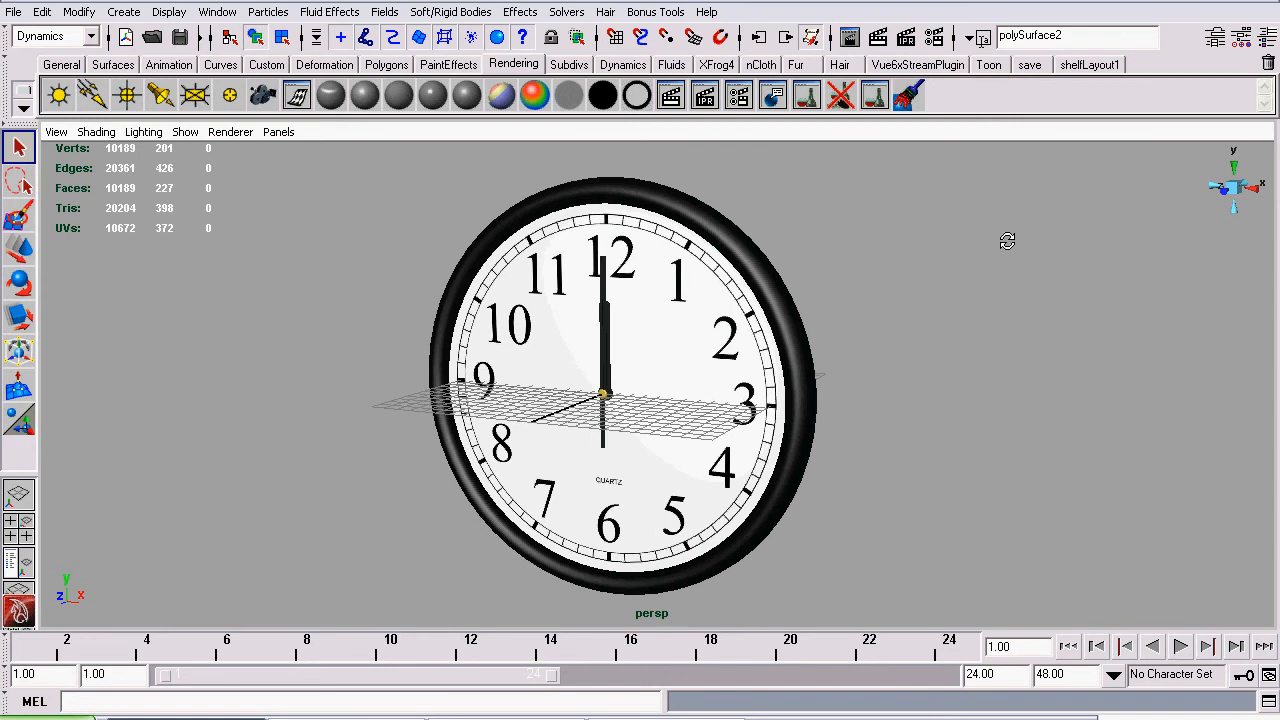
left_click_drag(1008, 237, 992, 278, "alt")
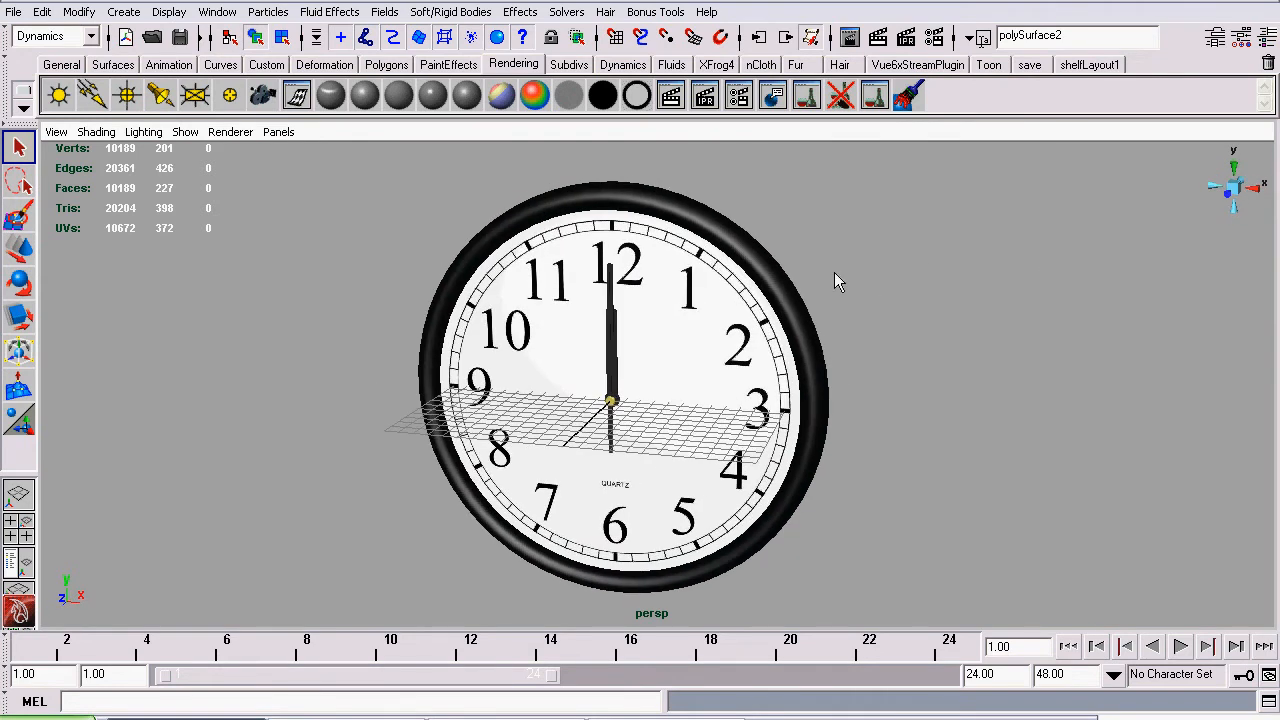
right_click_drag(823, 269, 862, 285, "alt")
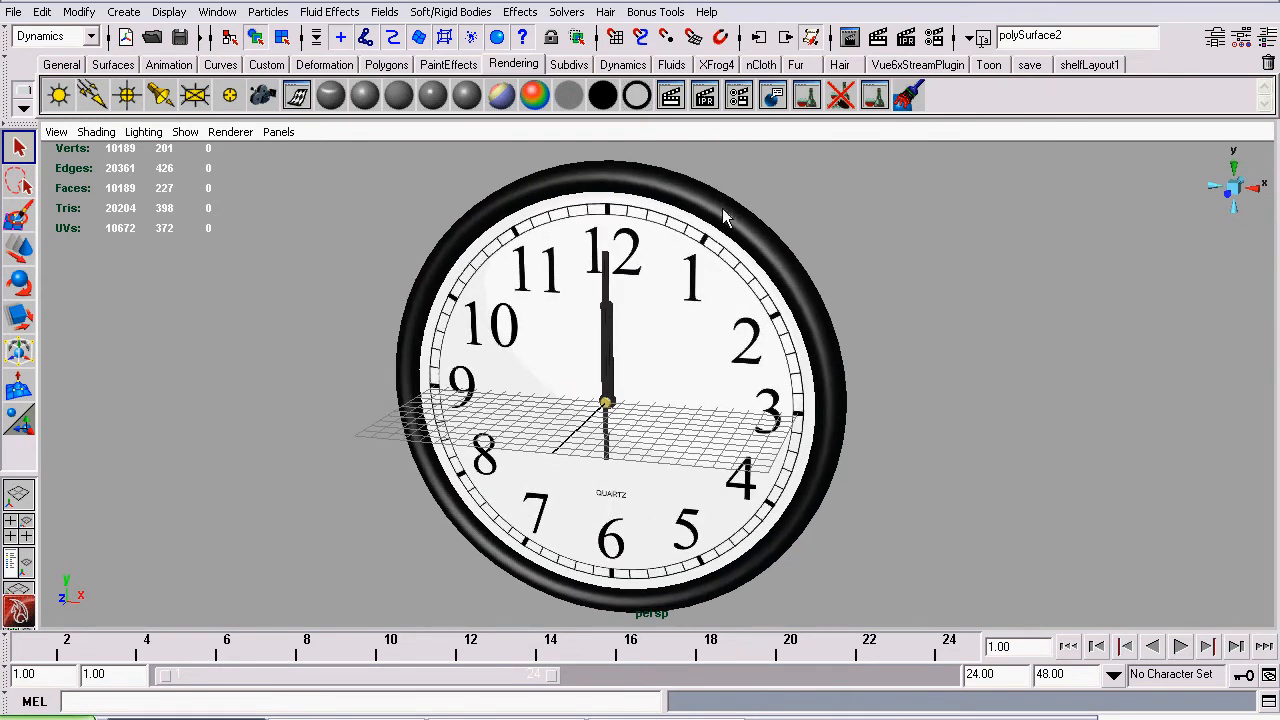
left_click(881, 243)
left_click(693, 218)
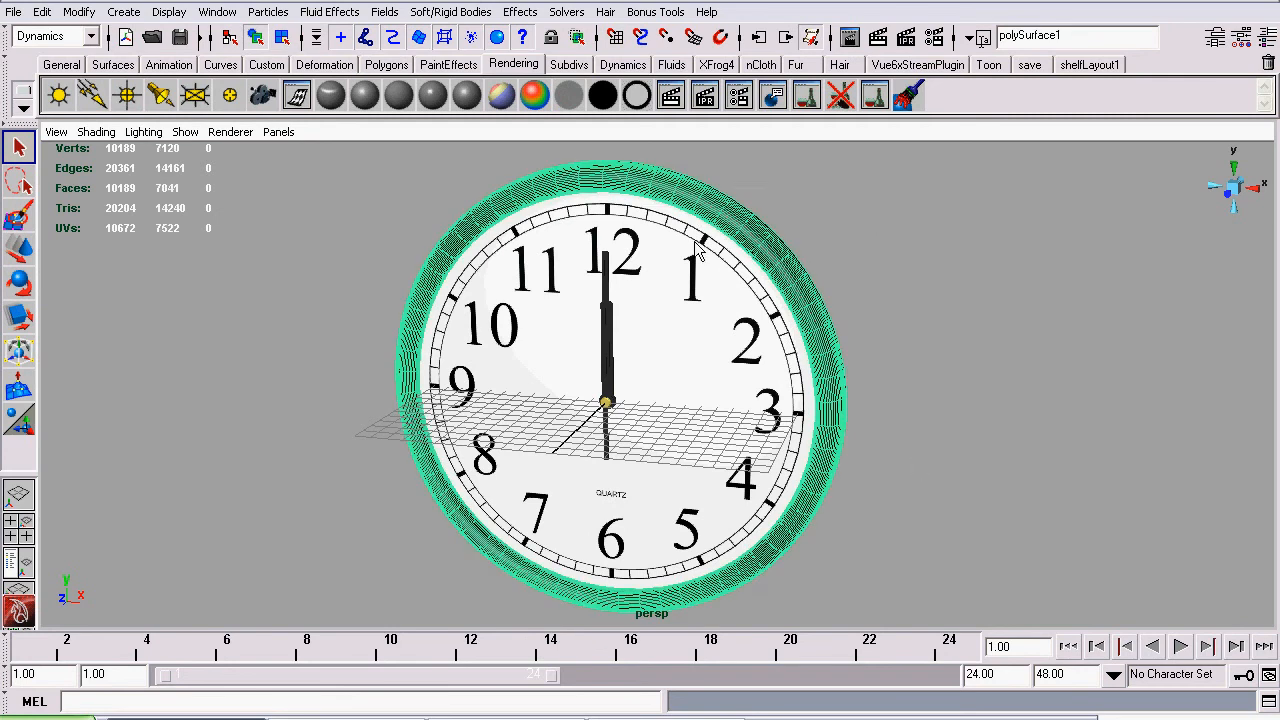
left_click_drag(700, 250, 991, 410, "alt")
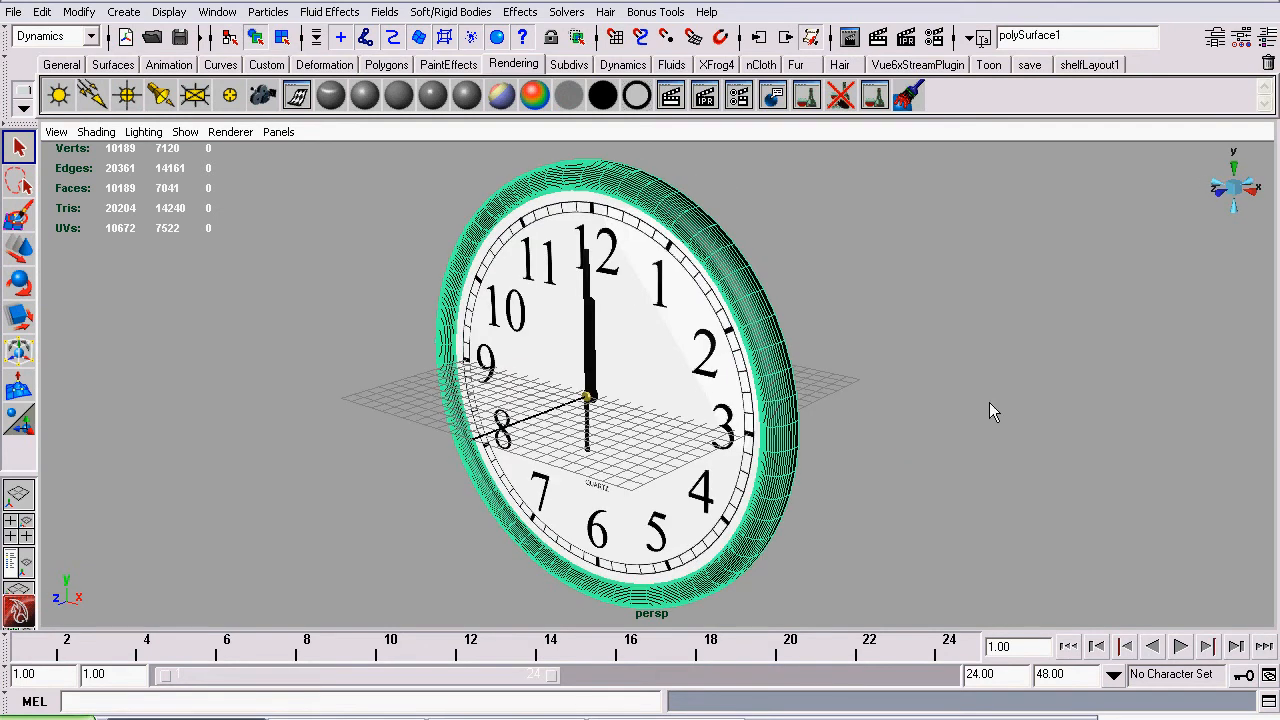
left_click(1087, 35)
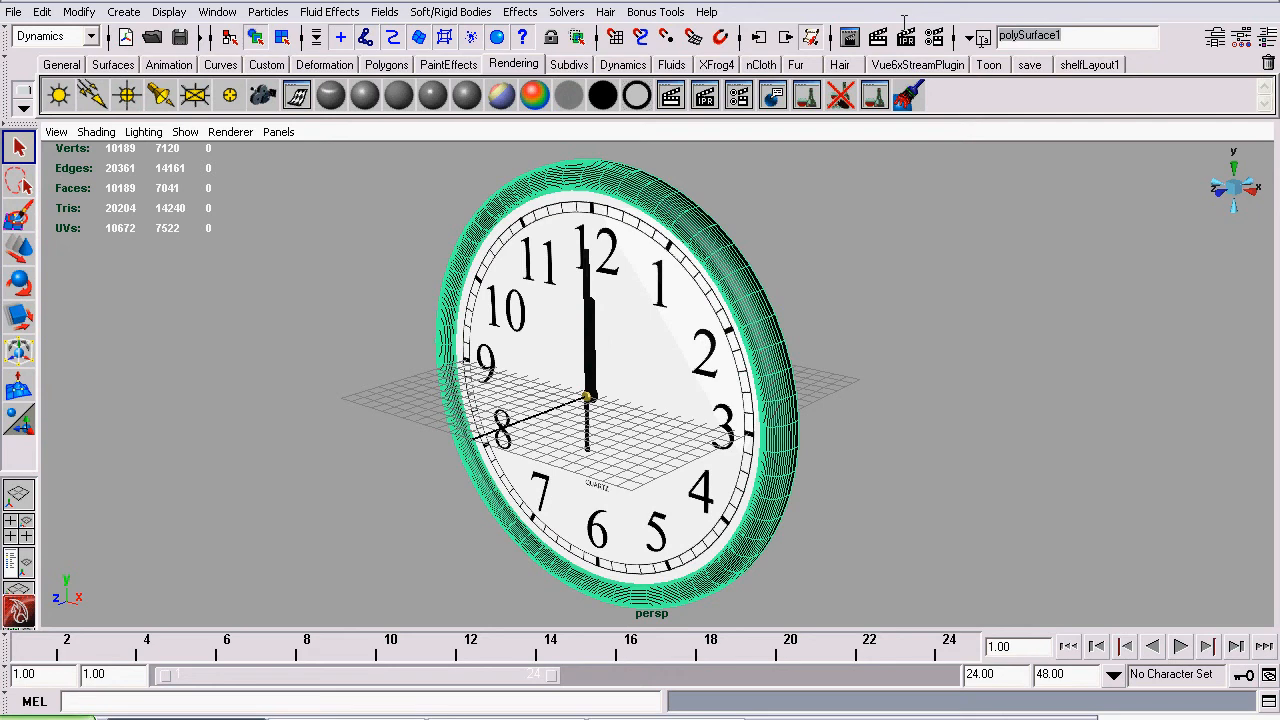
type("body")
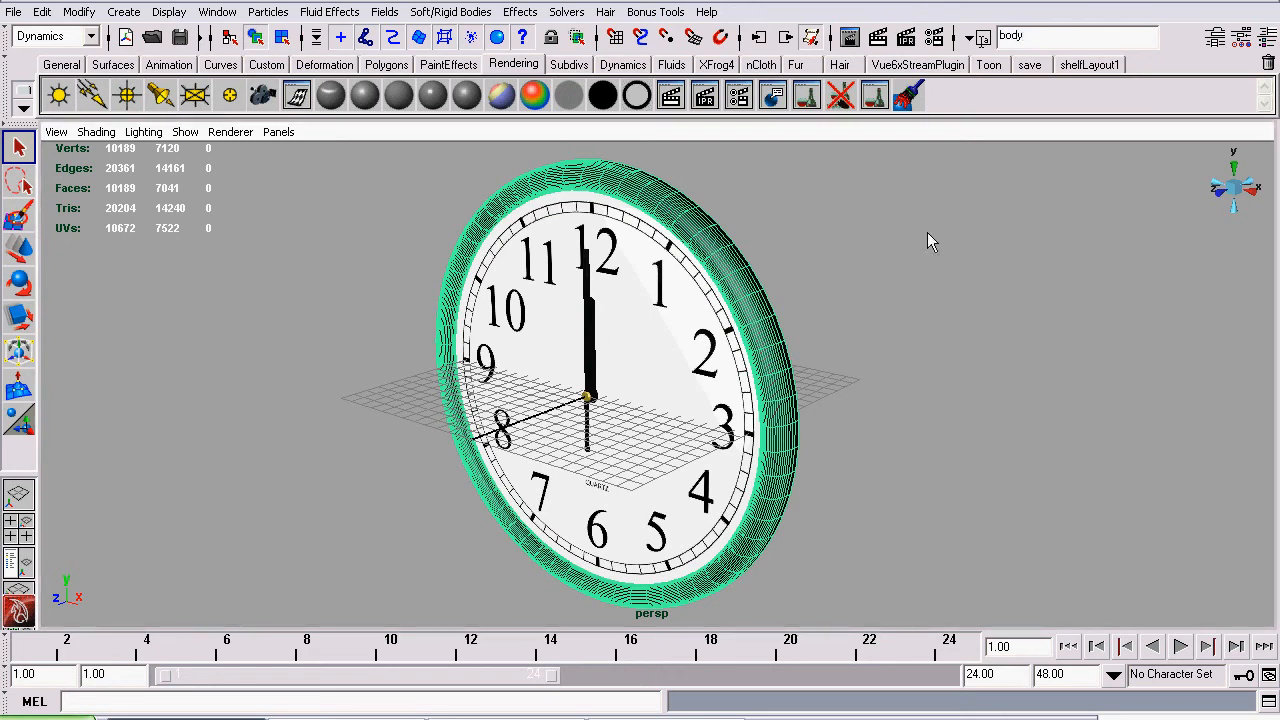
Select both parts of the battery housing on the clock's back and rename them as battery_case1
left_click_drag(928, 236, 368, 303, "alt")
right_click_drag(368, 303, 880, 430, "alt")
middle_click_drag(880, 430, 535, 322, "alt")
right_click_drag(535, 322, 731, 386, "alt")
left_click_drag(731, 386, 550, 304, "alt")
left_click(362, 420)
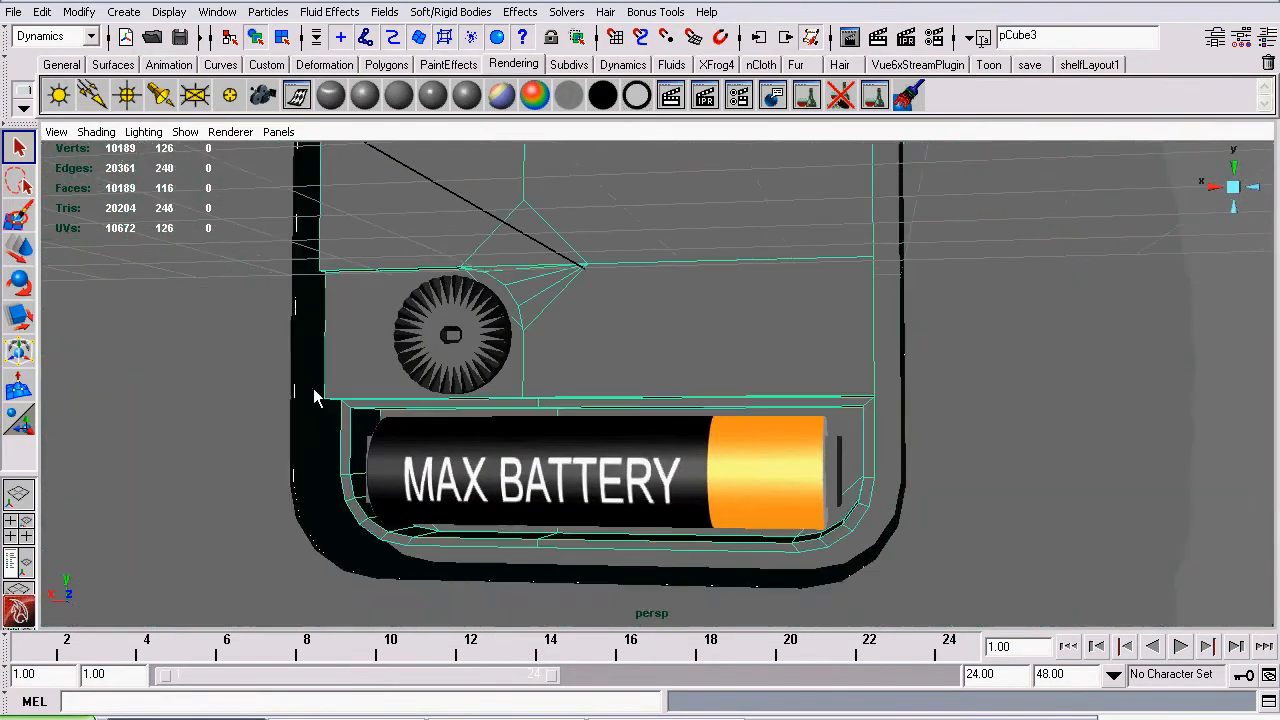
left_click_drag(318, 398, 606, 338, "alt")
left_click(338, 424)
right_click_drag(606, 338, 700, 380, "alt")
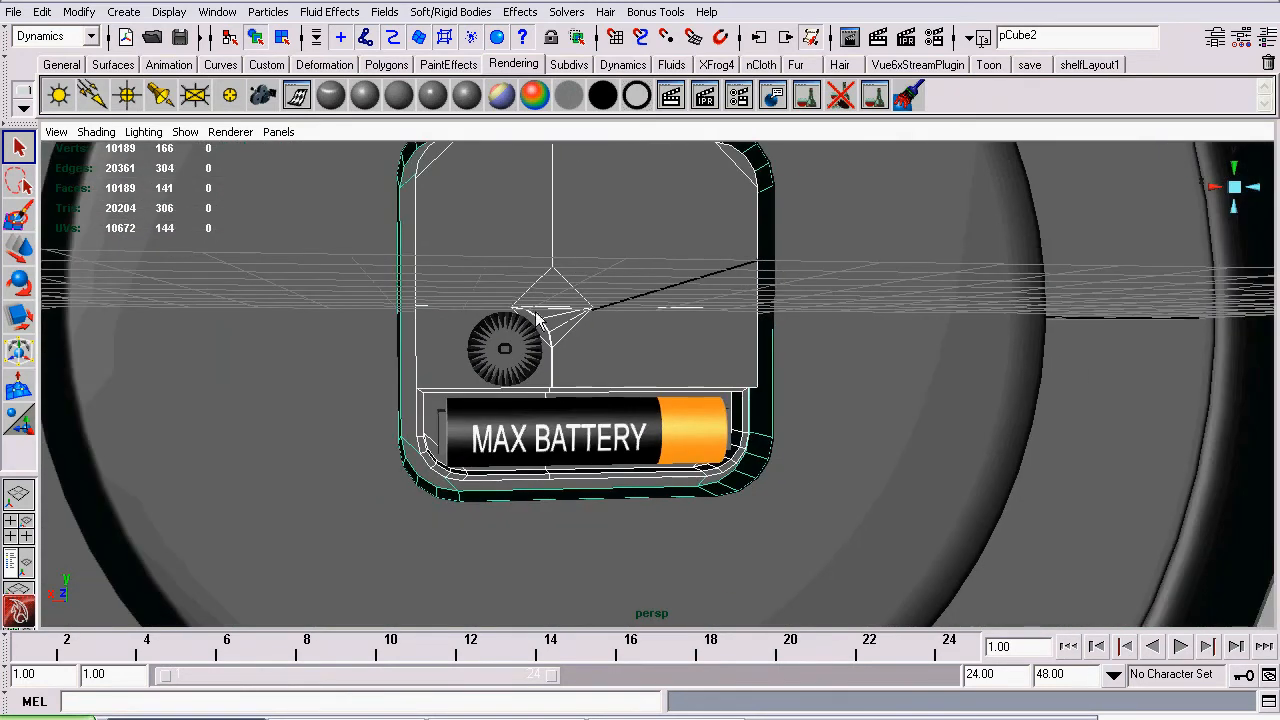
left_click_drag(700, 380, 640, 380, "alt")
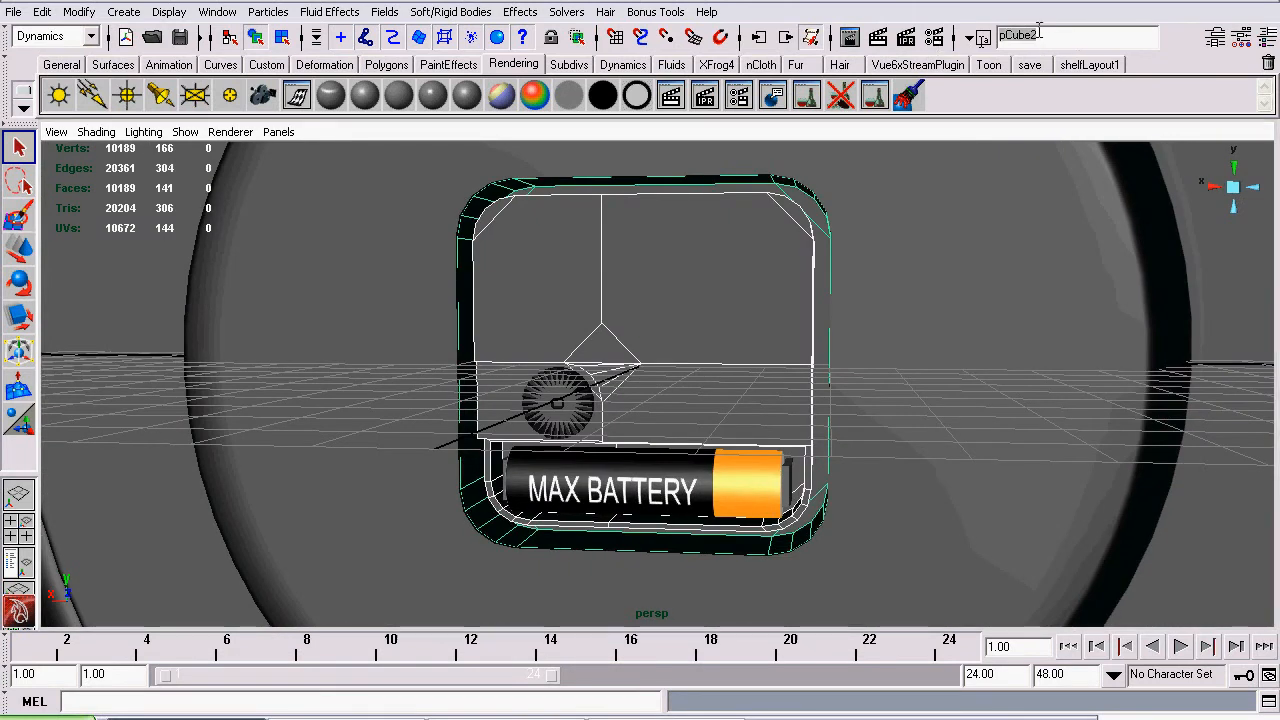
type("battery_case1")
key("Return")
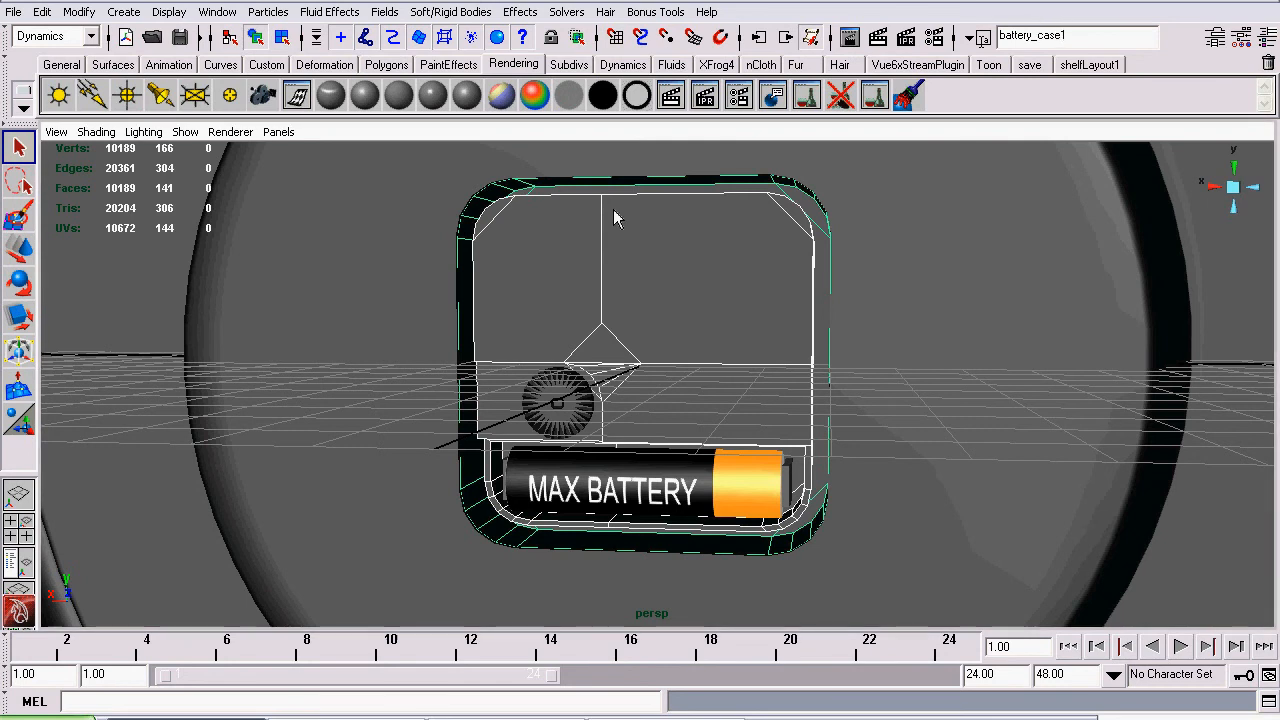
Rename the battery cylinder inside the housing as battery
left_click_drag(608, 206, 548, 376, "alt")
left_click(462, 288)
left_click(680, 443)
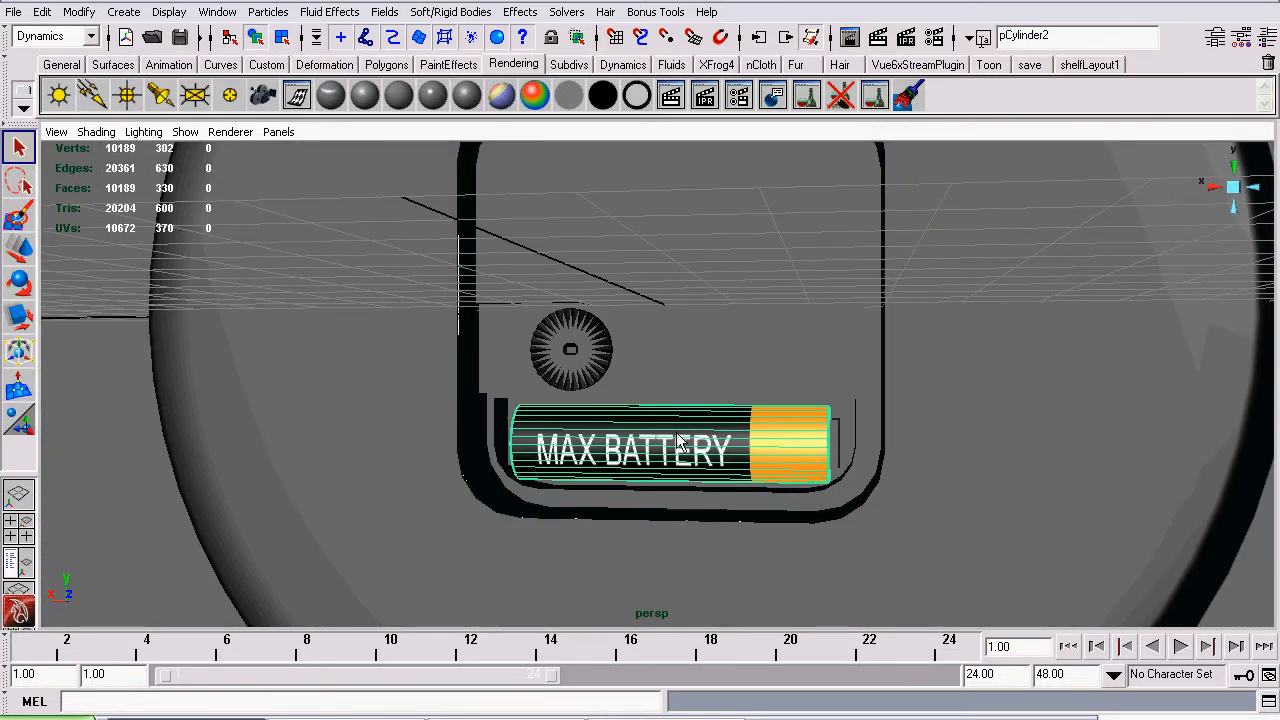
left_click(1088, 35)
type("battery")
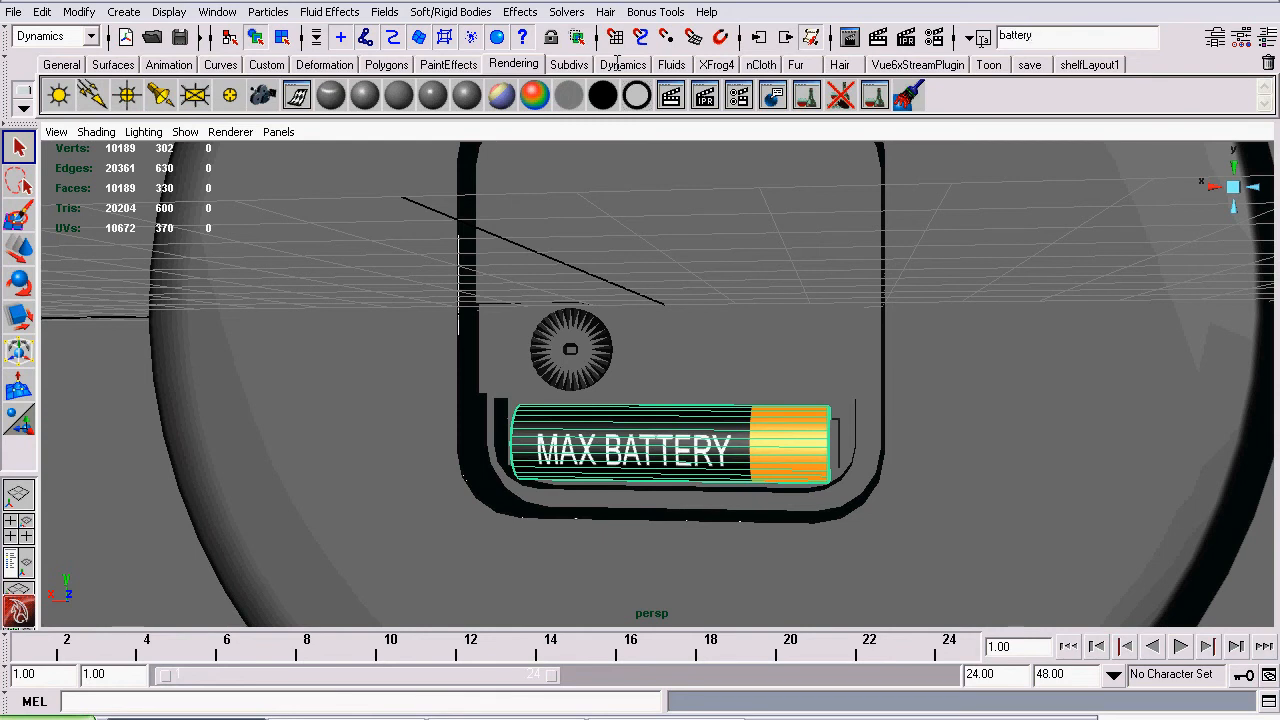
Rename the metal contact piece at the ends of the battery as connectors
left_click_drag(797, 444, 700, 513, "alt")
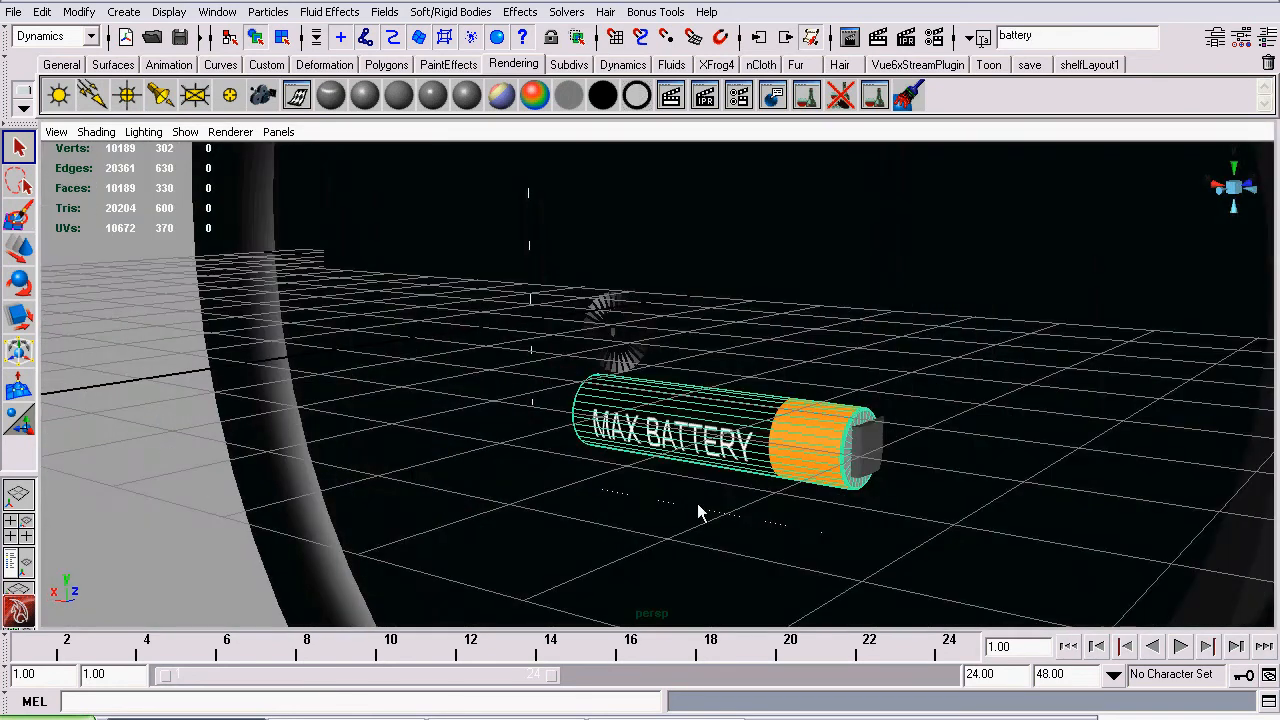
left_click(937, 422)
left_click(843, 432)
left_click_drag(843, 432, 800, 245, "alt")
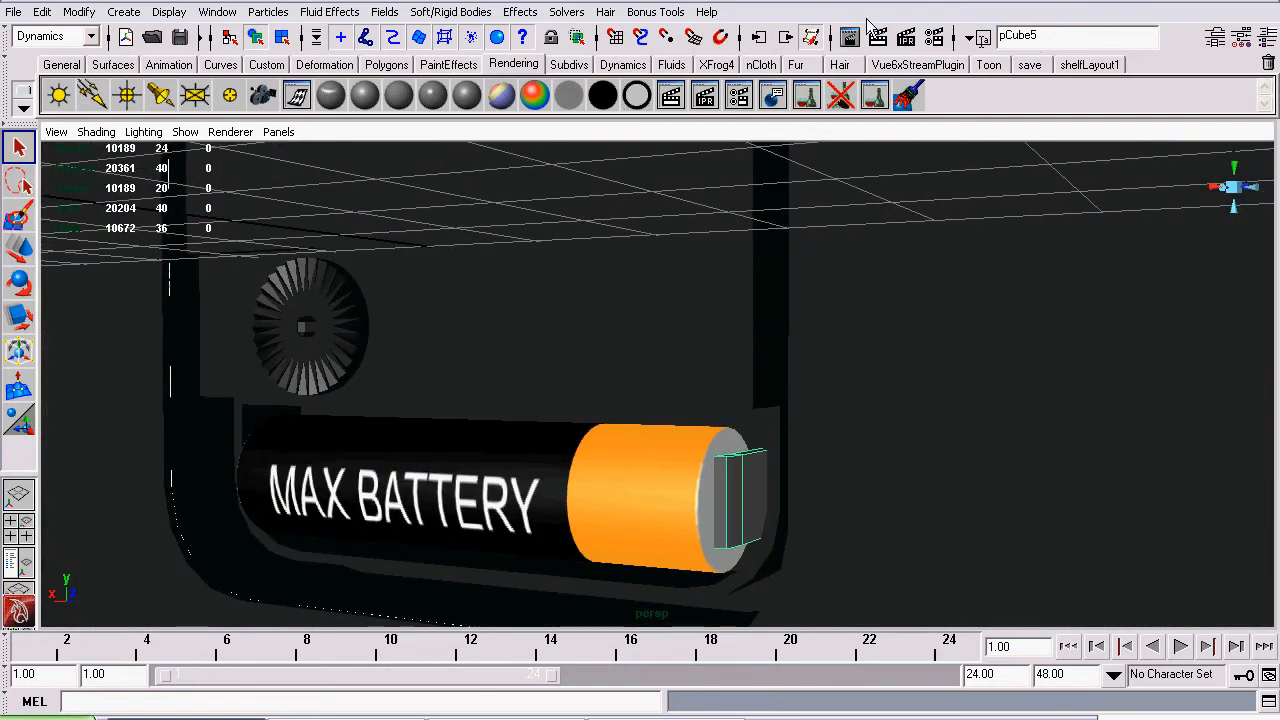
left_click(1030, 36)
type("c")
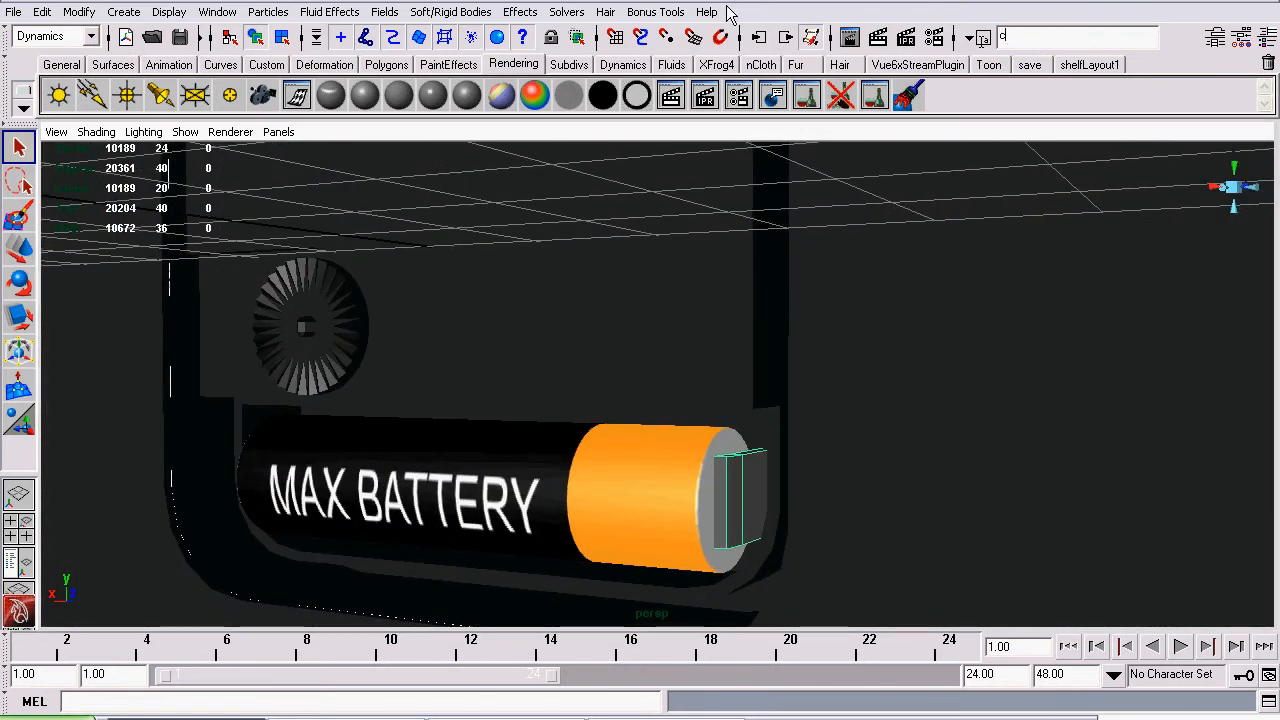
type("onnectors")
Rename the ridged adjustment dial above the battery as wheel
left_click_drag(440, 368, 510, 423, "alt")
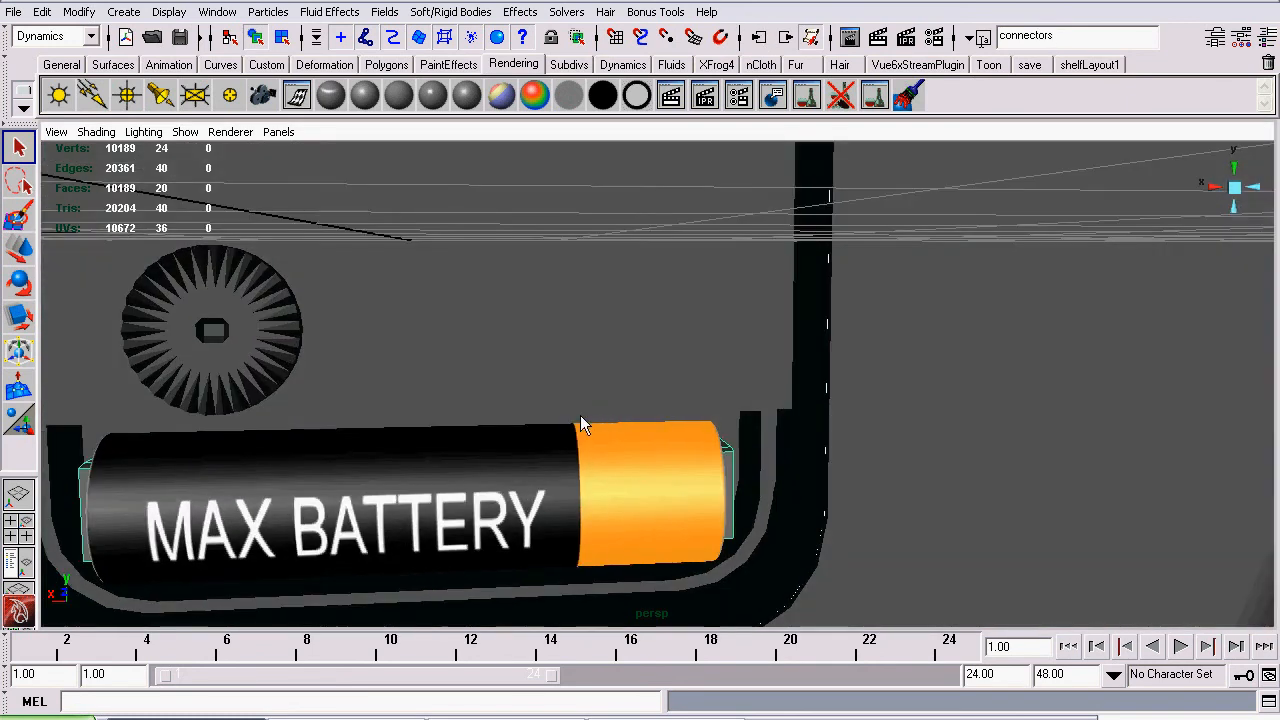
right_click_drag(581, 421, 322, 348, "alt")
left_click(426, 342)
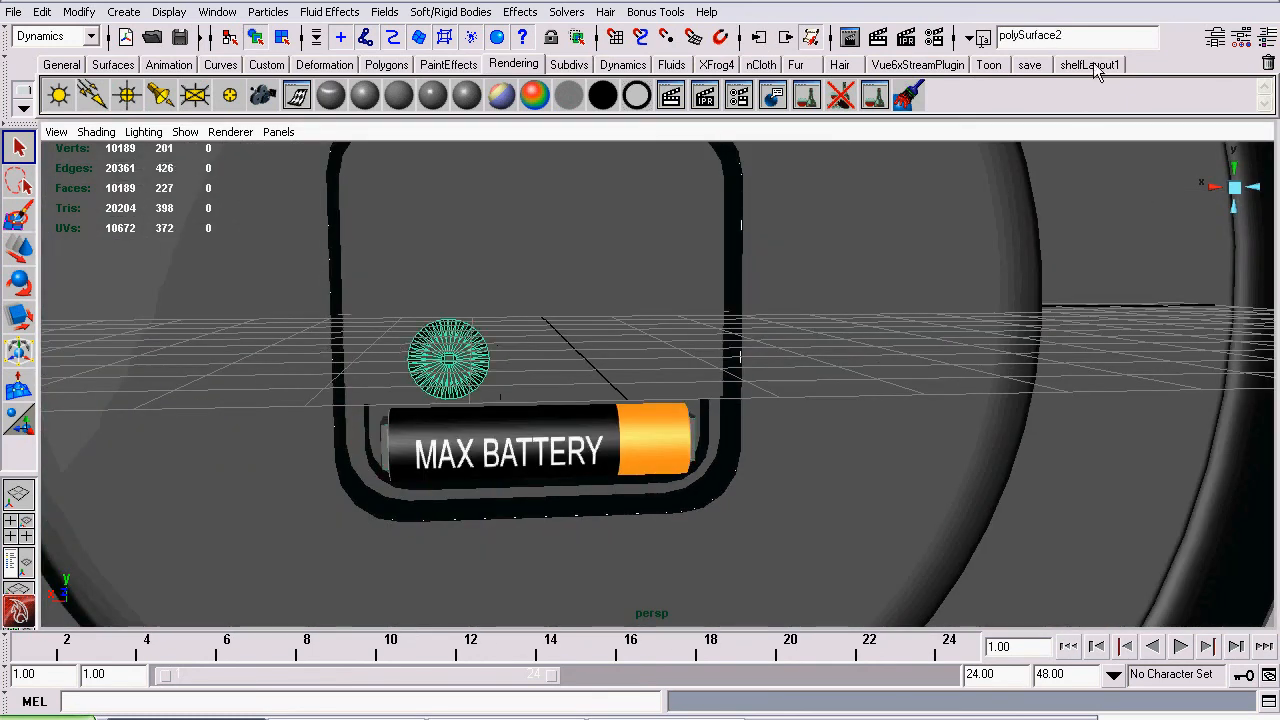
type("wh")
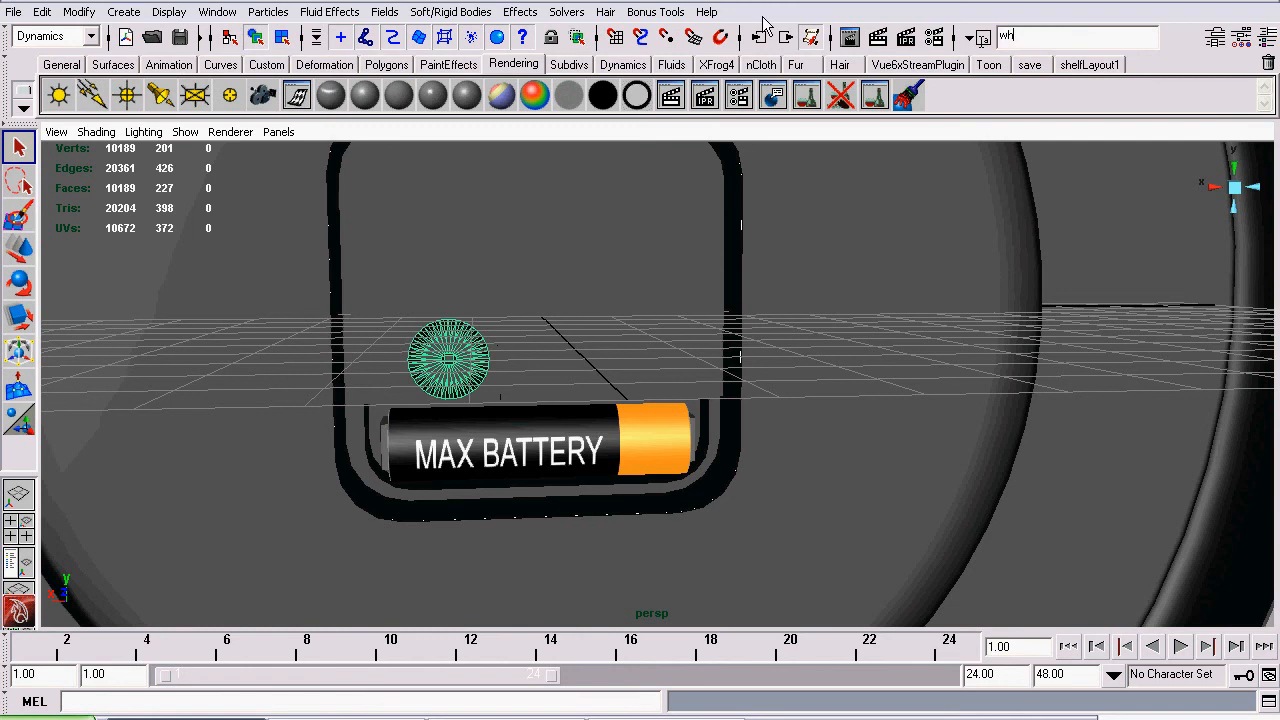
type("eels")
key("Return")
Rename the domed transparent cover on the clock's front as glass
right_click_drag(812, 358, 360, 349, "alt")
left_click_drag(360, 349, 549, 340, "alt")
left_click(527, 270)
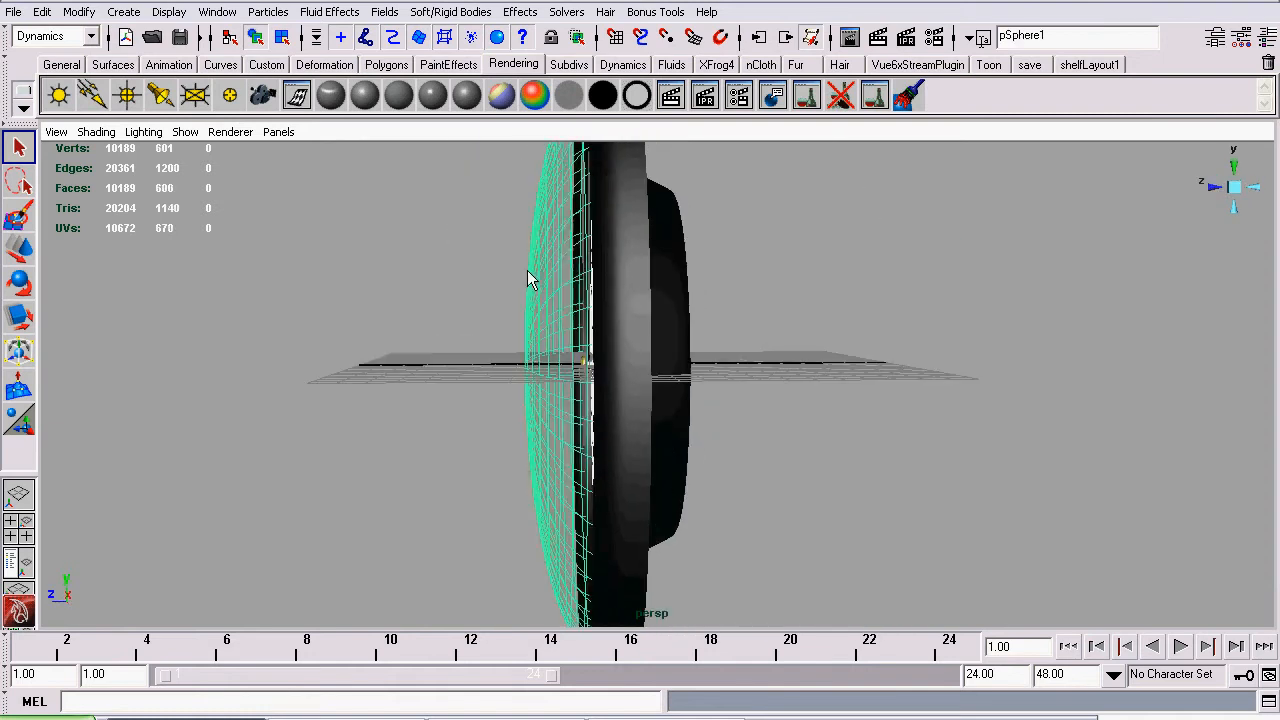
left_click_drag(527, 270, 790, 285, "alt")
left_click(1043, 35)
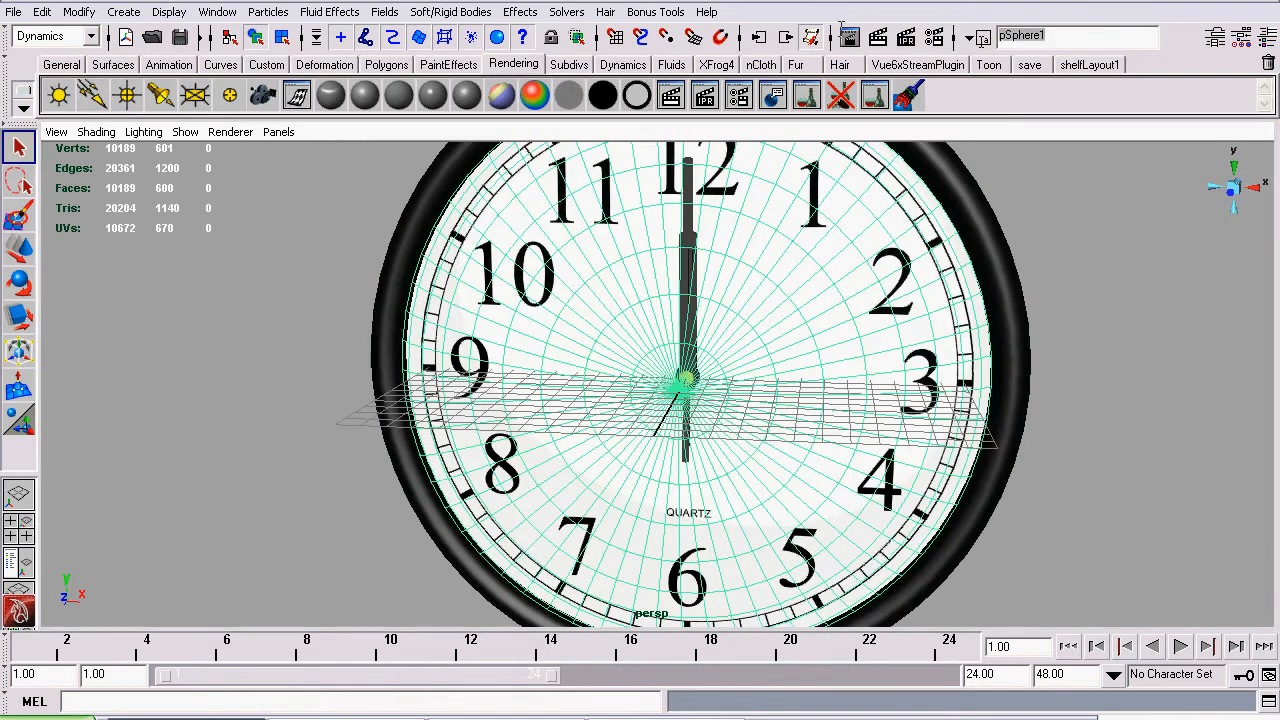
type("glass")
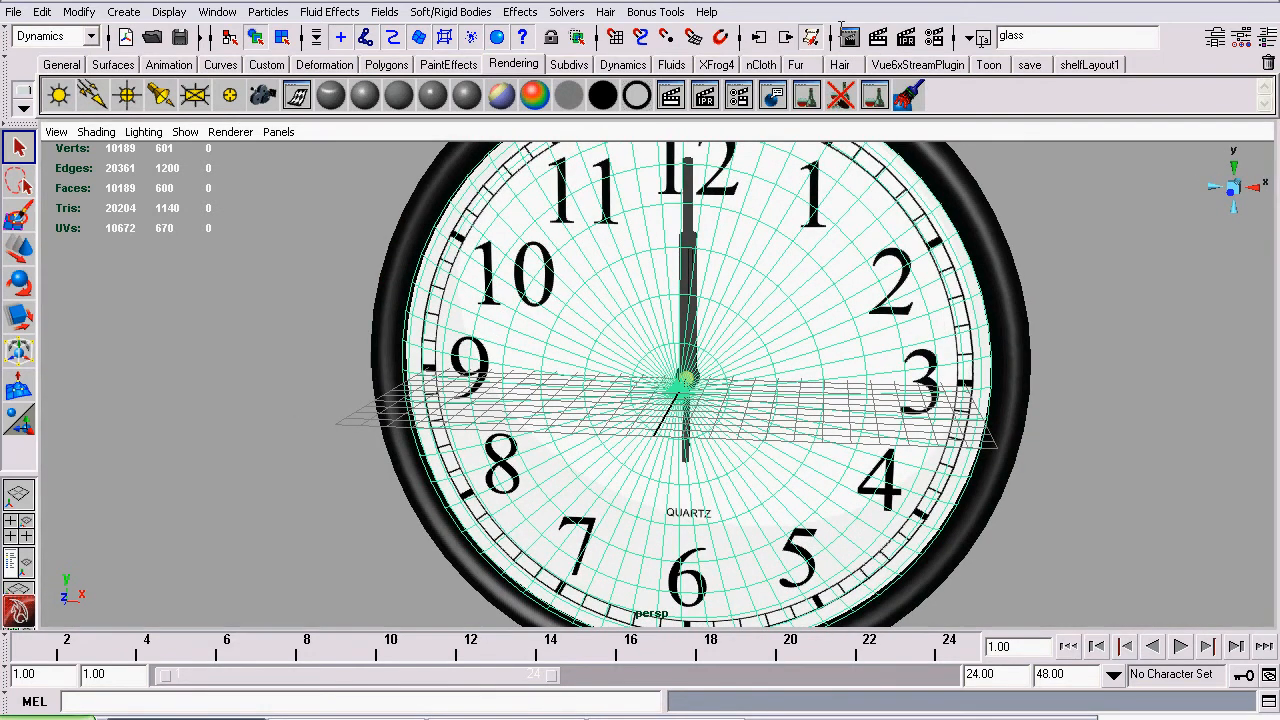
Select the numbered dial disc behind the hands and rename it as face
right_click_drag(512, 357, 804, 380, "alt")
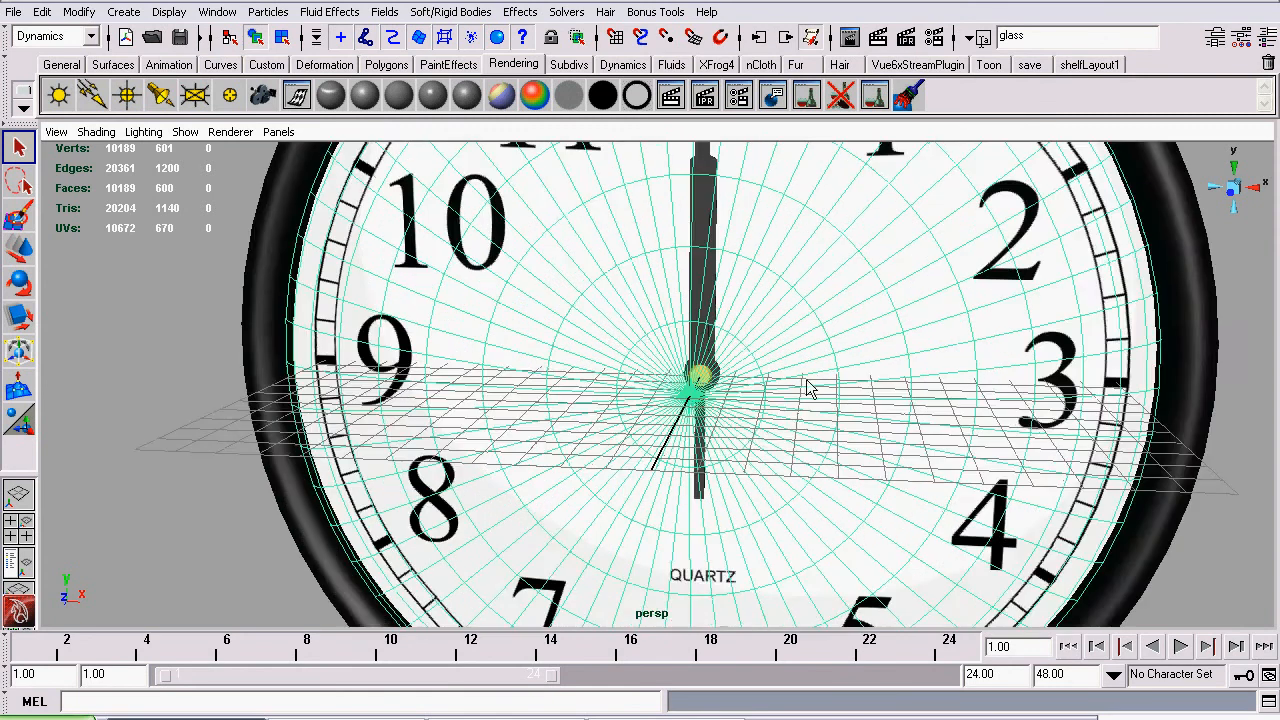
left_click_drag(804, 380, 457, 371, "alt")
right_click_drag(457, 371, 720, 450, "alt")
middle_click_drag(563, 420, 723, 480, "alt")
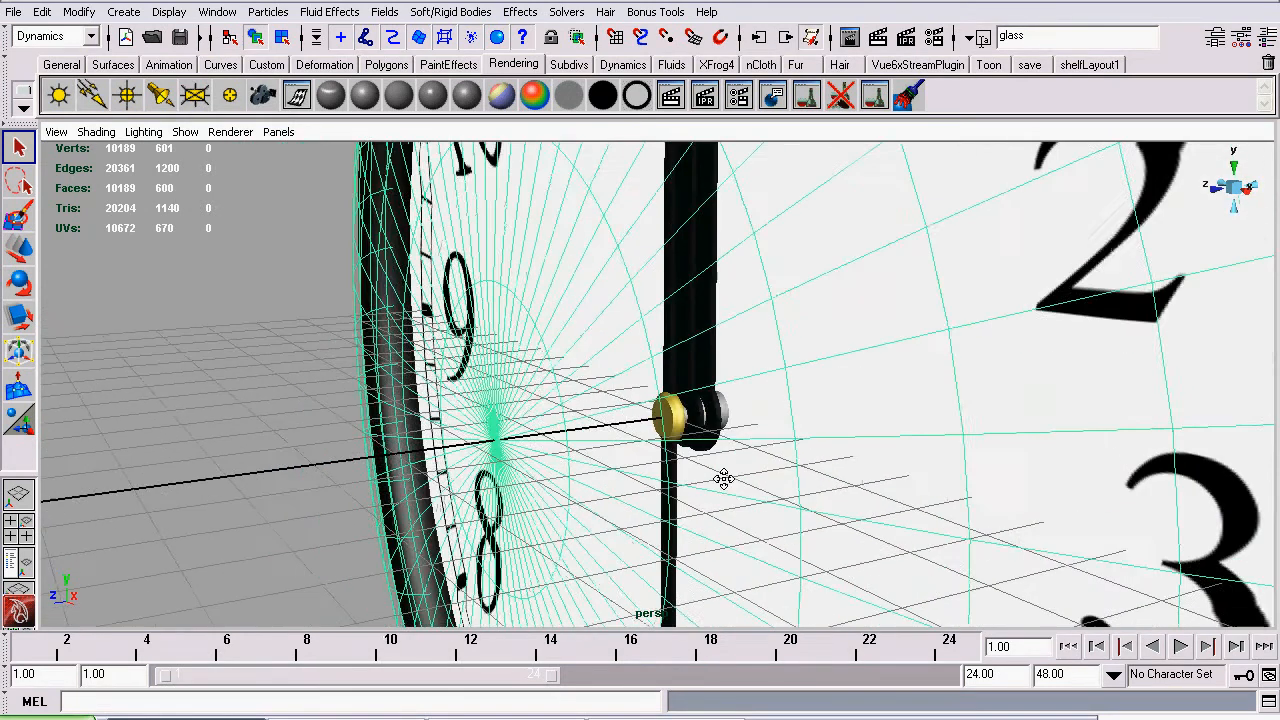
right_click_drag(690, 440, 865, 508, "alt")
left_click_drag(865, 508, 540, 457, "alt")
left_click(679, 288)
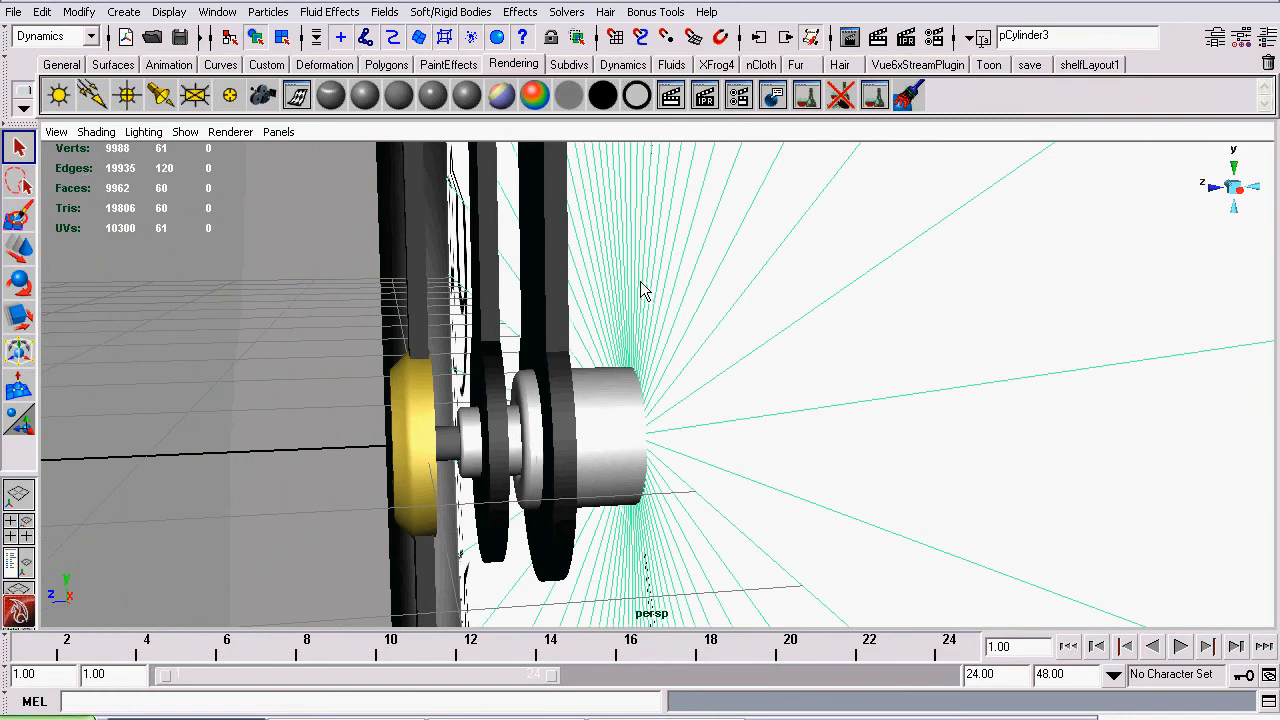
right_click_drag(740, 330, 90, 336, "alt")
left_click_drag(90, 336, 724, 338, "alt")
right_click_drag(724, 338, 428, 405, "alt")
left_click_drag(638, 396, 650, 384, "alt")
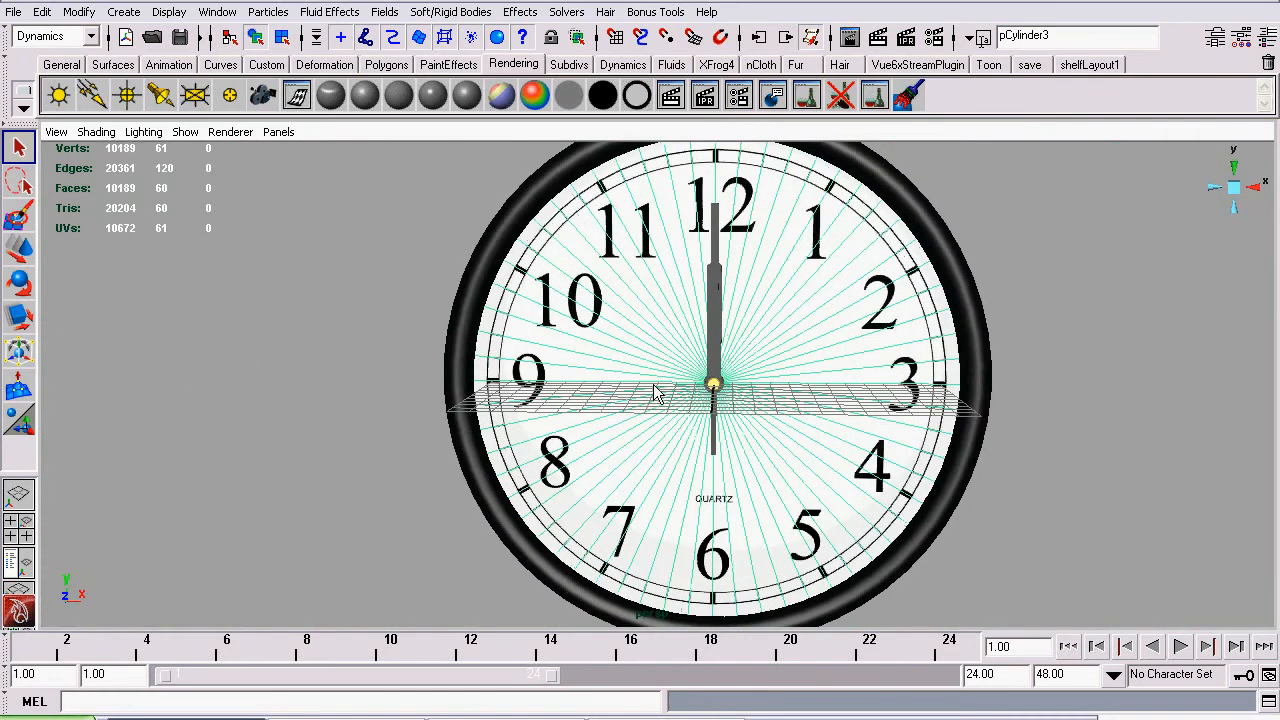
left_click(1087, 42)
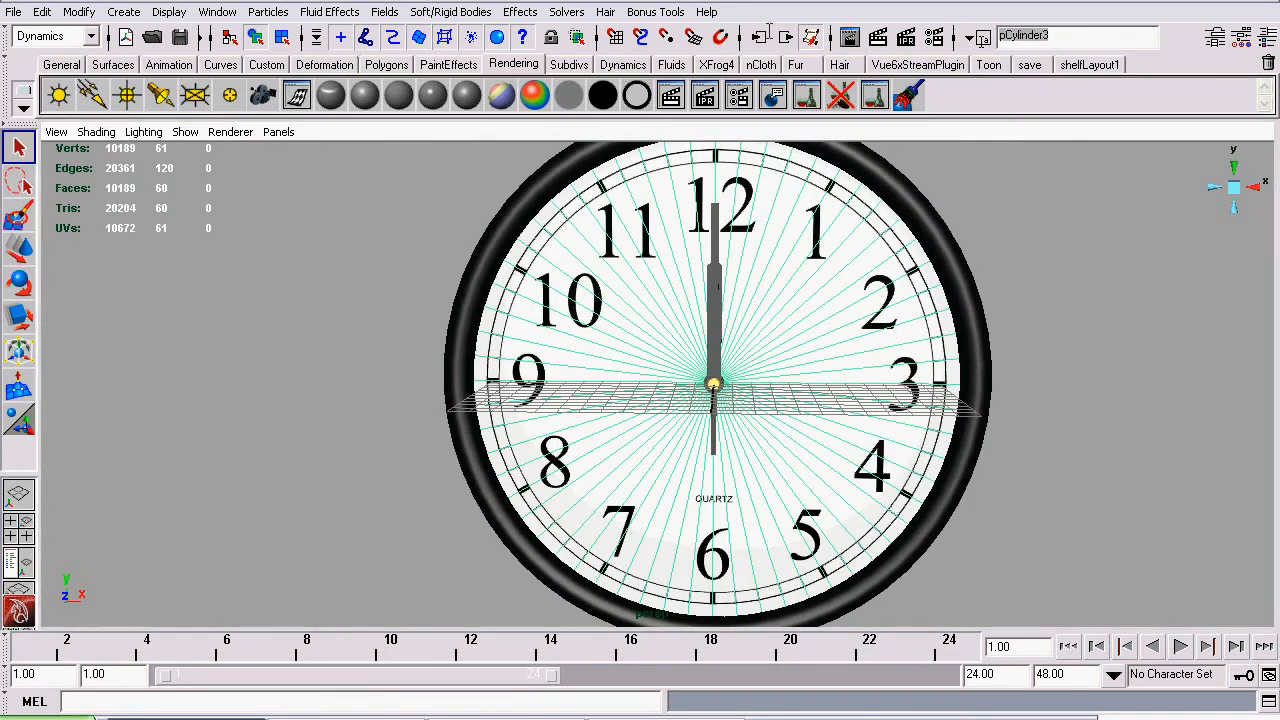
type("face")
key("Return")
Rename the clock hand closest to the dial as hour_hand
right_click_drag(694, 387, 1099, 468, "alt")
left_click_drag(1099, 468, 687, 418, "alt")
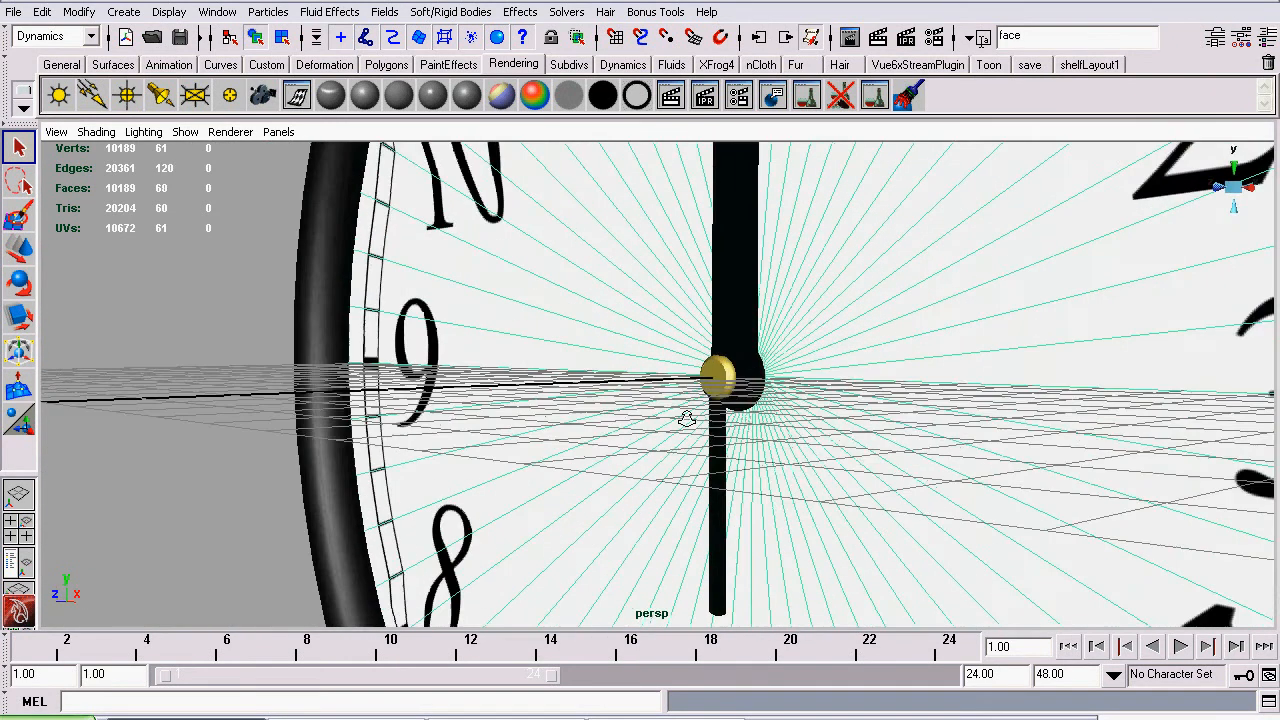
right_click_drag(686, 418, 760, 400, "alt")
left_click_drag(760, 400, 659, 378, "alt")
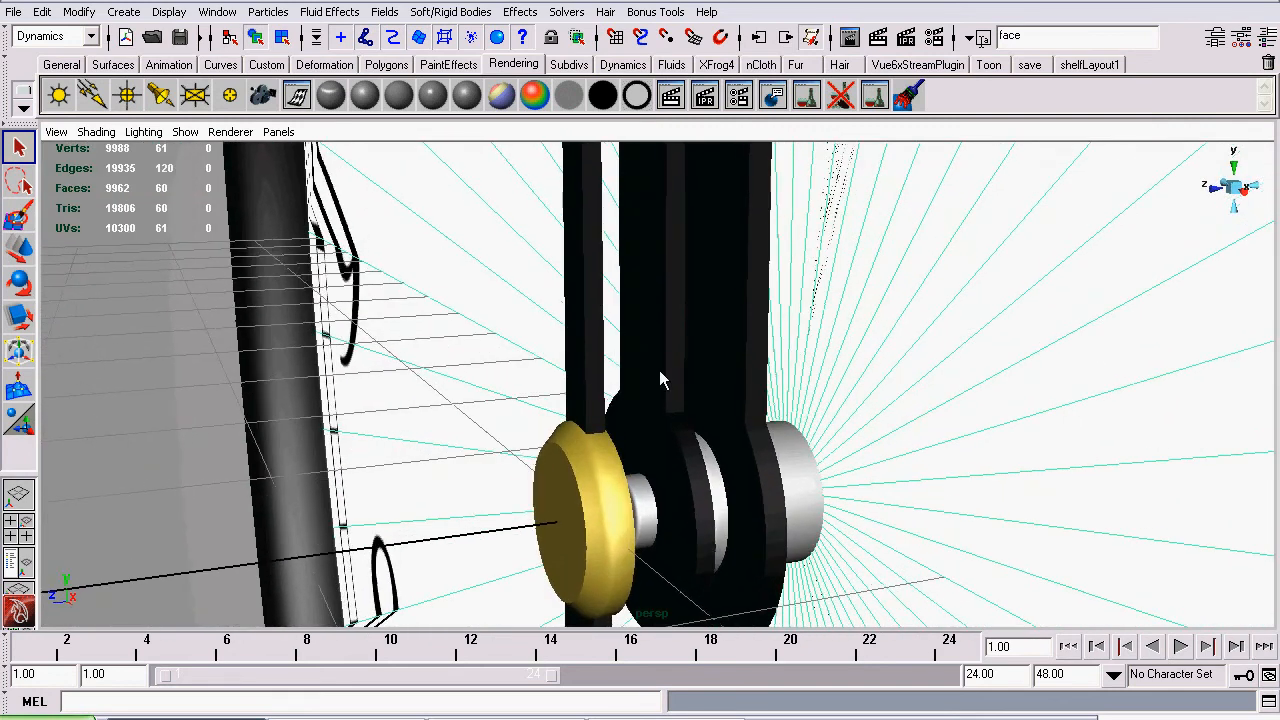
left_click(724, 334)
left_click_drag(724, 334, 745, 325, "alt")
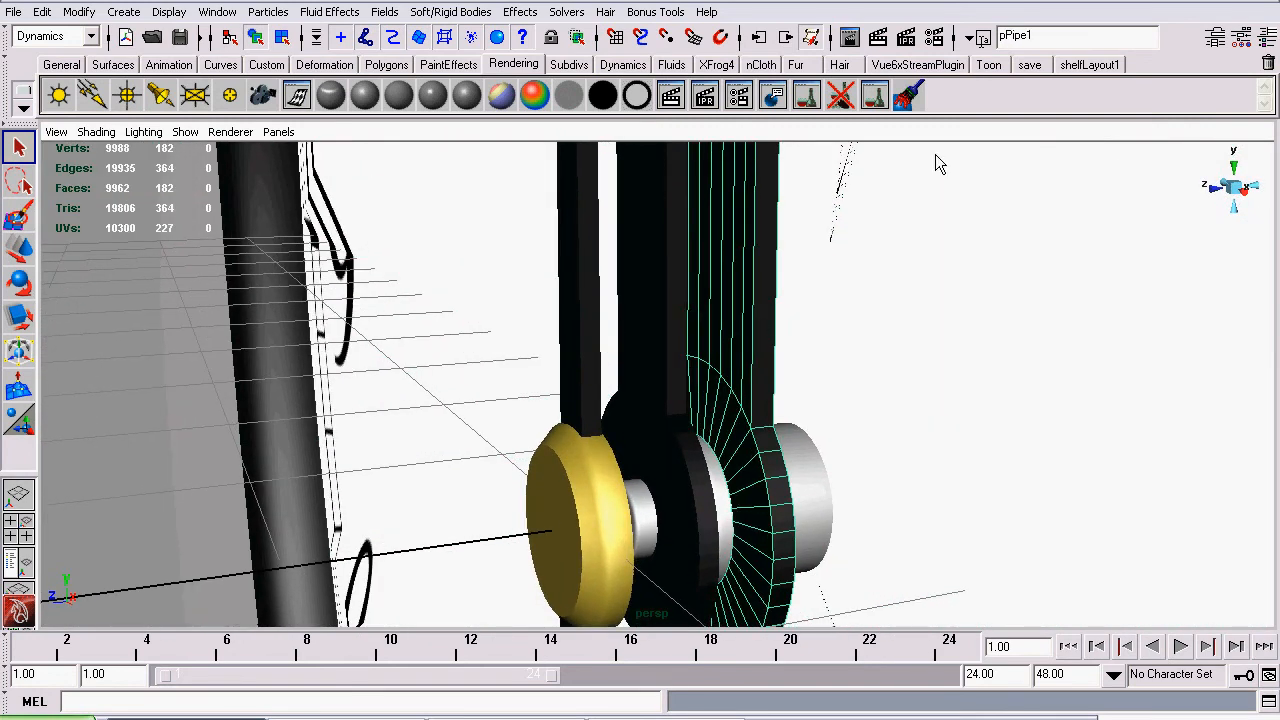
left_click(1054, 38)
type("hour_hand")
Rename the middle clock hand as minute_hand
left_click_drag(650, 313, 647, 310, "alt")
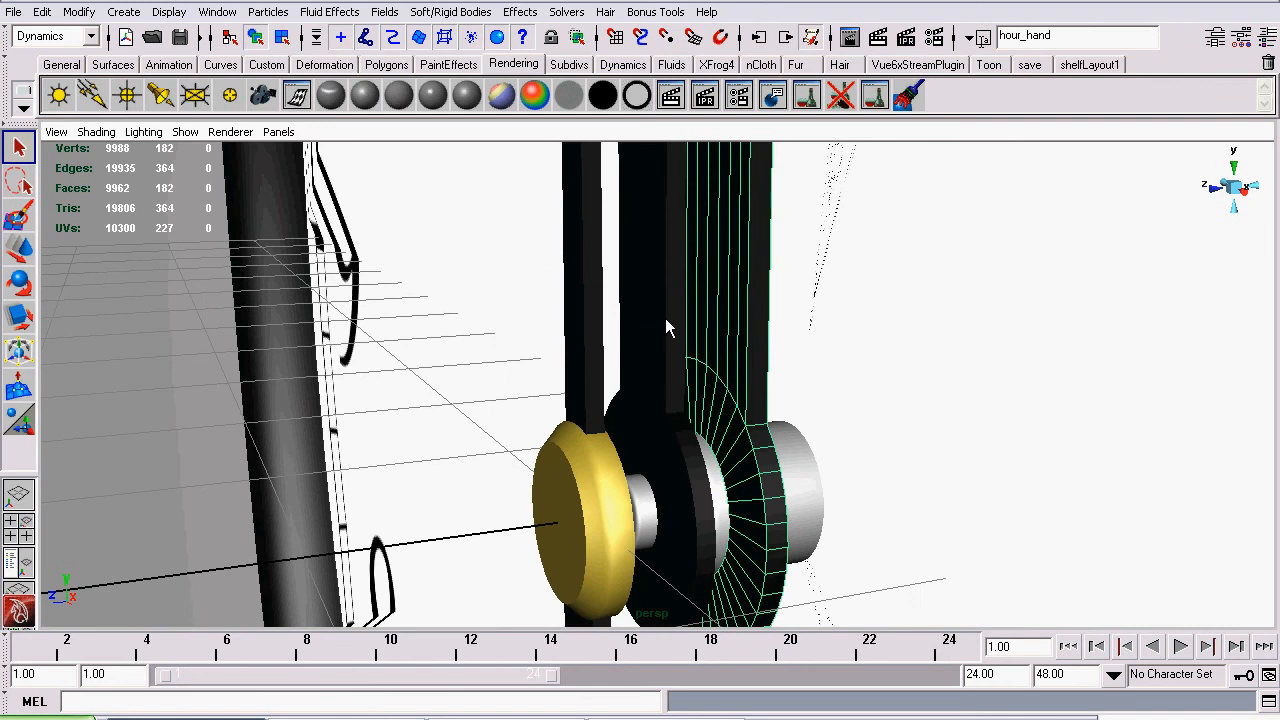
left_click(665, 328)
left_click(1015, 36)
type("m")
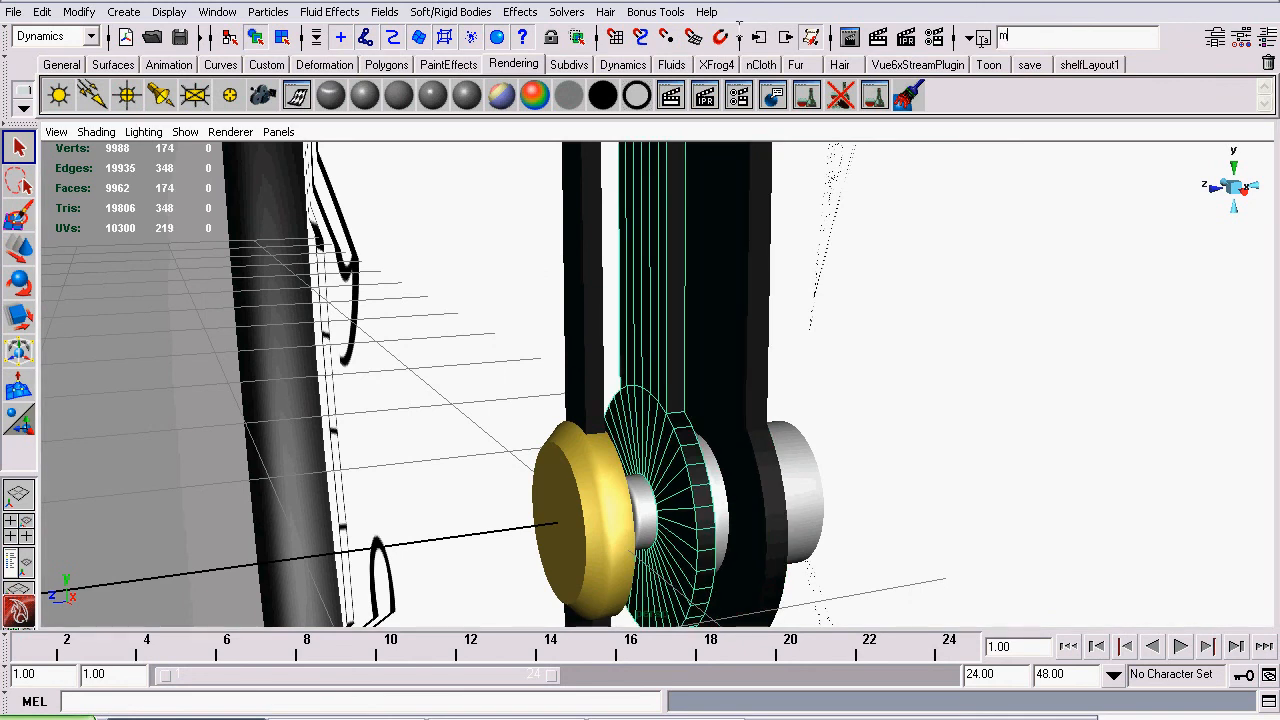
type("inute_hand")
key("Return")
Rename the thin clock hand directly behind the gold centre piece as second_hand
left_click_drag(624, 349, 619, 351, "alt")
left_click(590, 325)
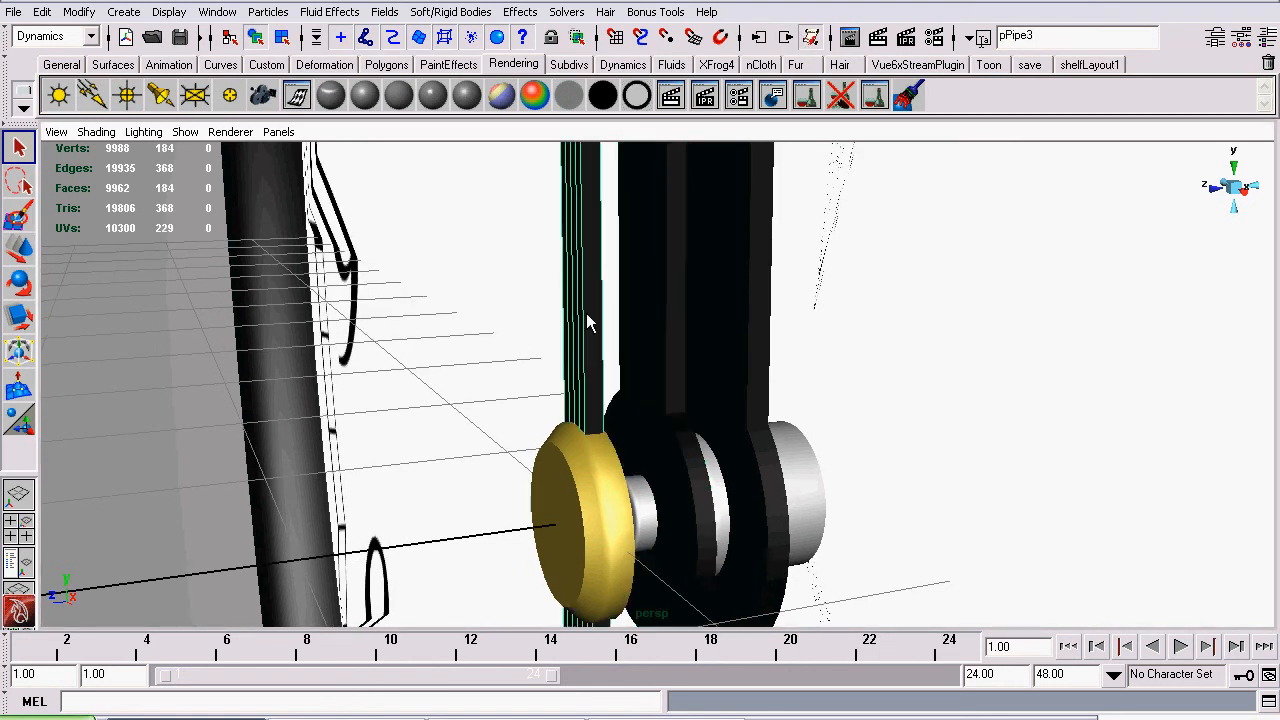
type("se")
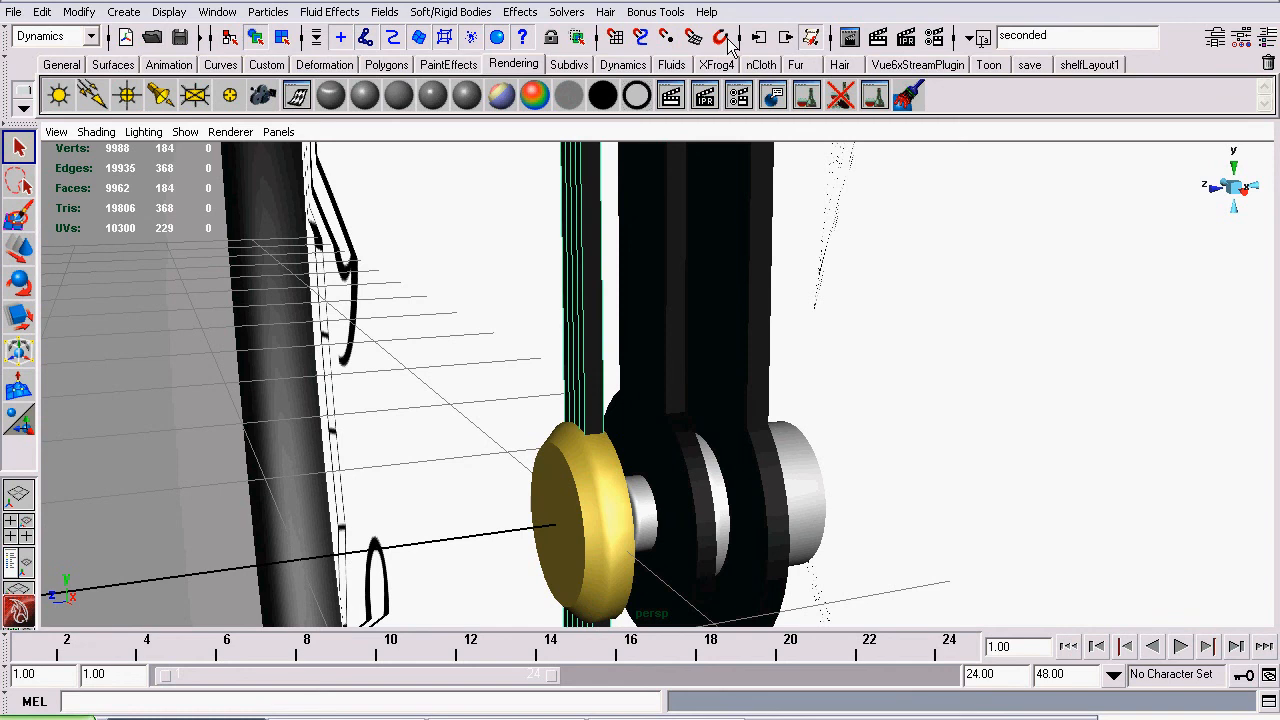
type("conded")
key("BackSpace")
key("BackSpace")
type("_had")
key("BackSpace")
type("nd")
Rename the gold disc at the front of the clock hands as cap
left_click_drag(530, 392, 589, 406, "alt")
left_click(575, 396)
right_click_drag(589, 406, 737, 451, "alt")
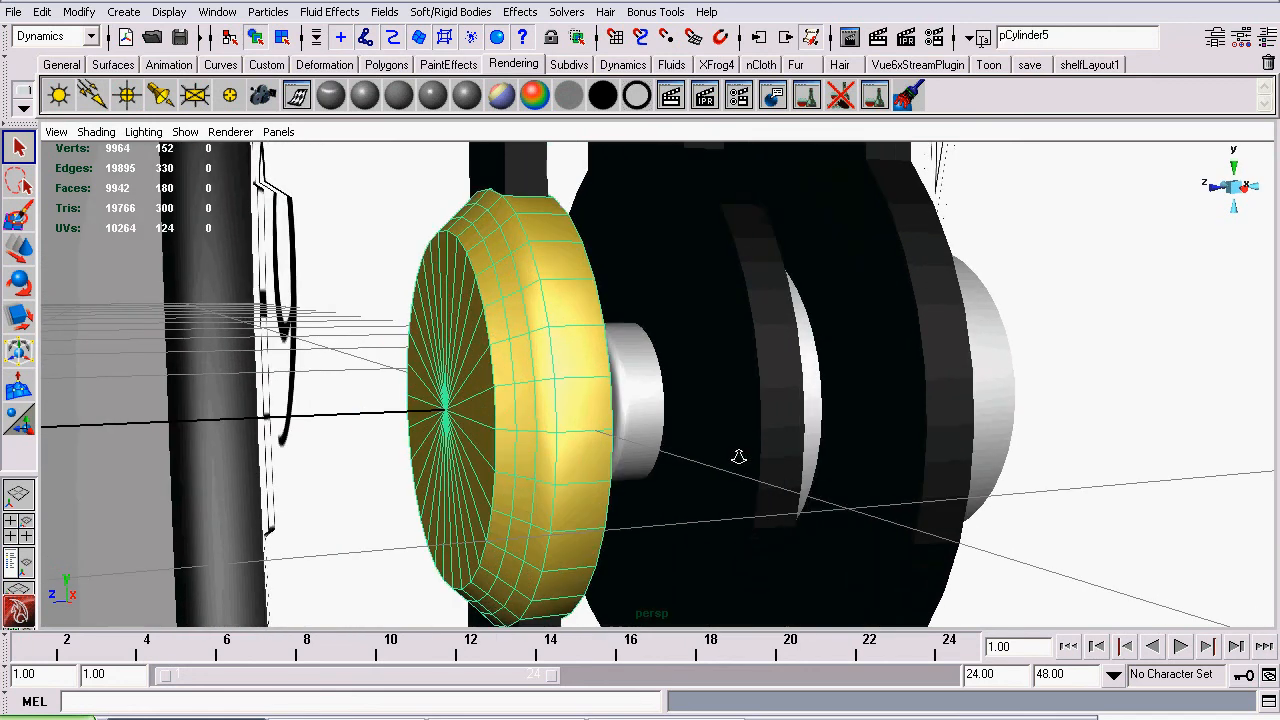
left_click_drag(737, 451, 649, 437, "alt")
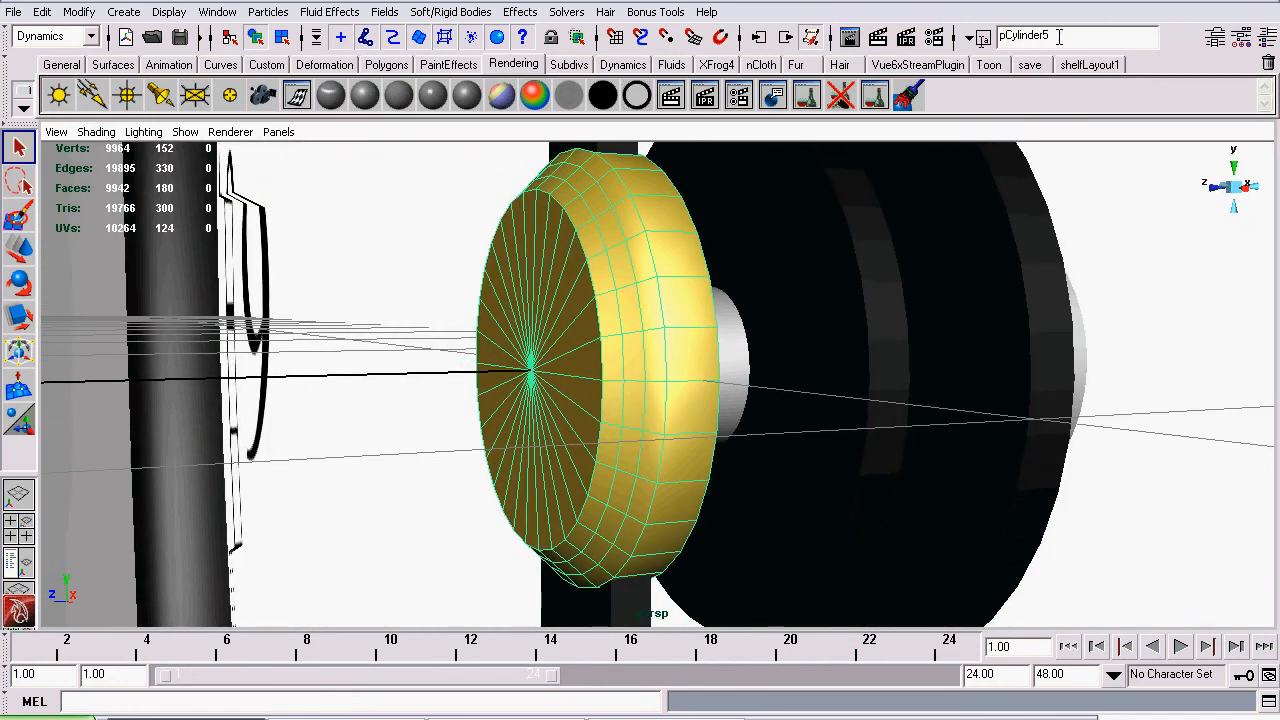
type("cap")
key("Return")
Select the three nested shaft pieces that carry the clock hands and rename them as axle
middle_click_drag(896, 326, 834, 332, "alt")
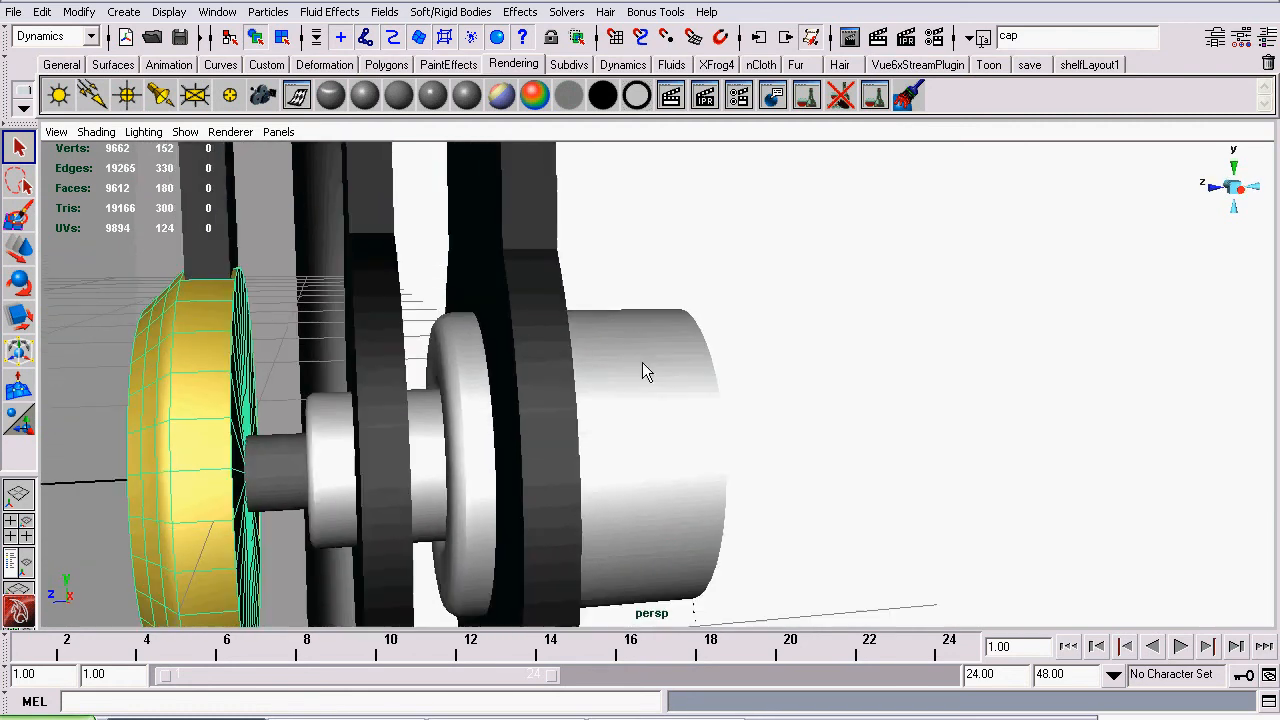
left_click(649, 370)
left_click(330, 445, "shift")
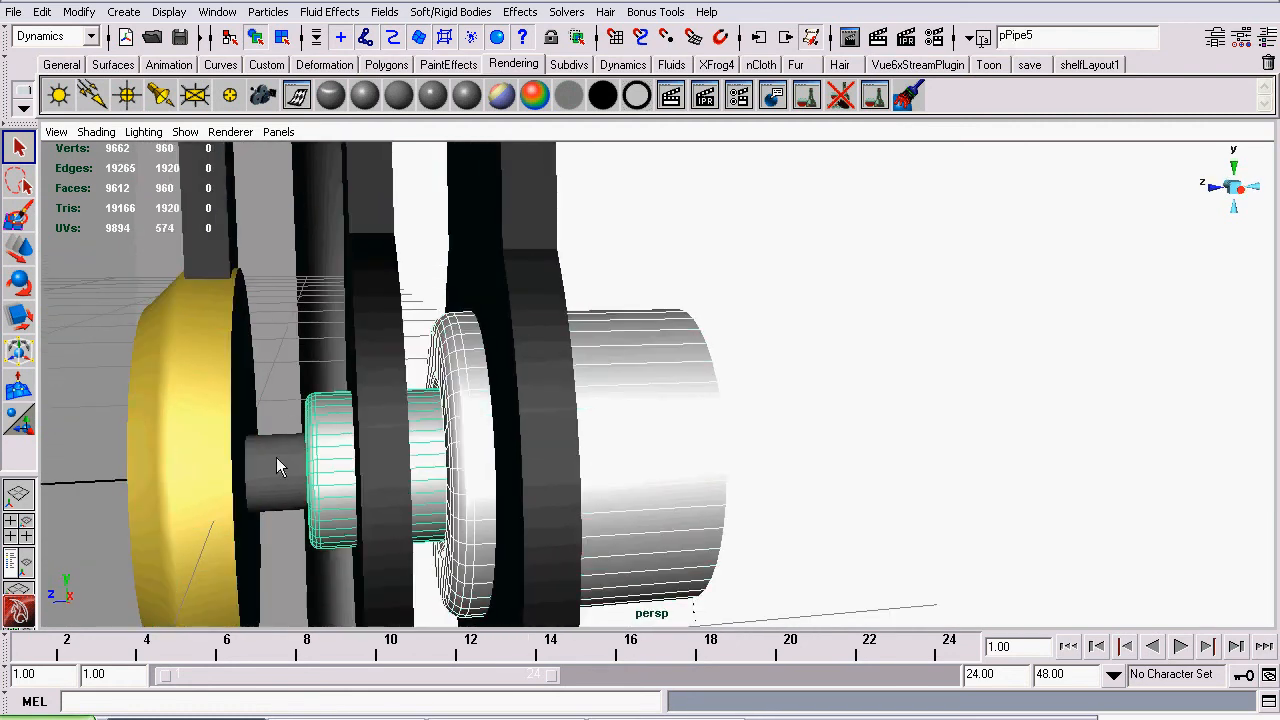
left_click(281, 455, "shift")
type("axle")
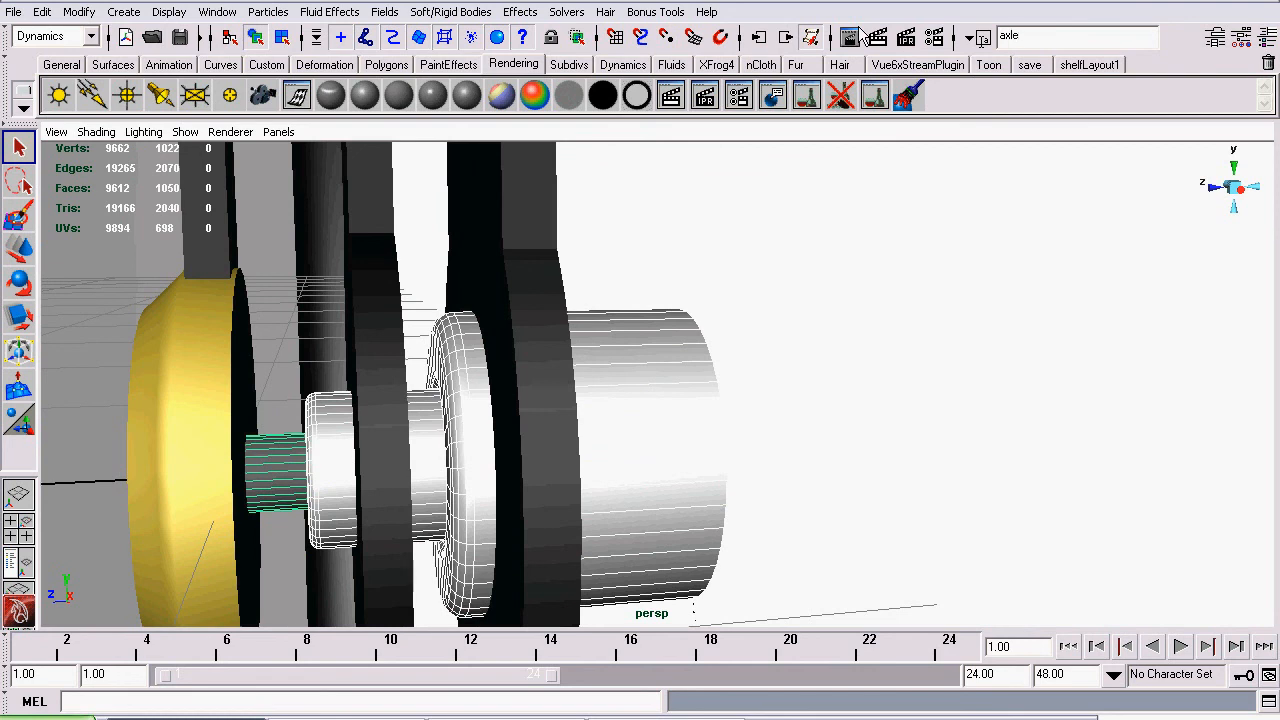
type("2")
key("Return")
Clear the selection, review the new part names in the Outliner and close it
right_click_drag(663, 200, 279, 245, "alt")
left_click(275, 236)
left_click_drag(279, 240, 620, 335, "alt")
right_click_drag(620, 335, 560, 305, "alt")
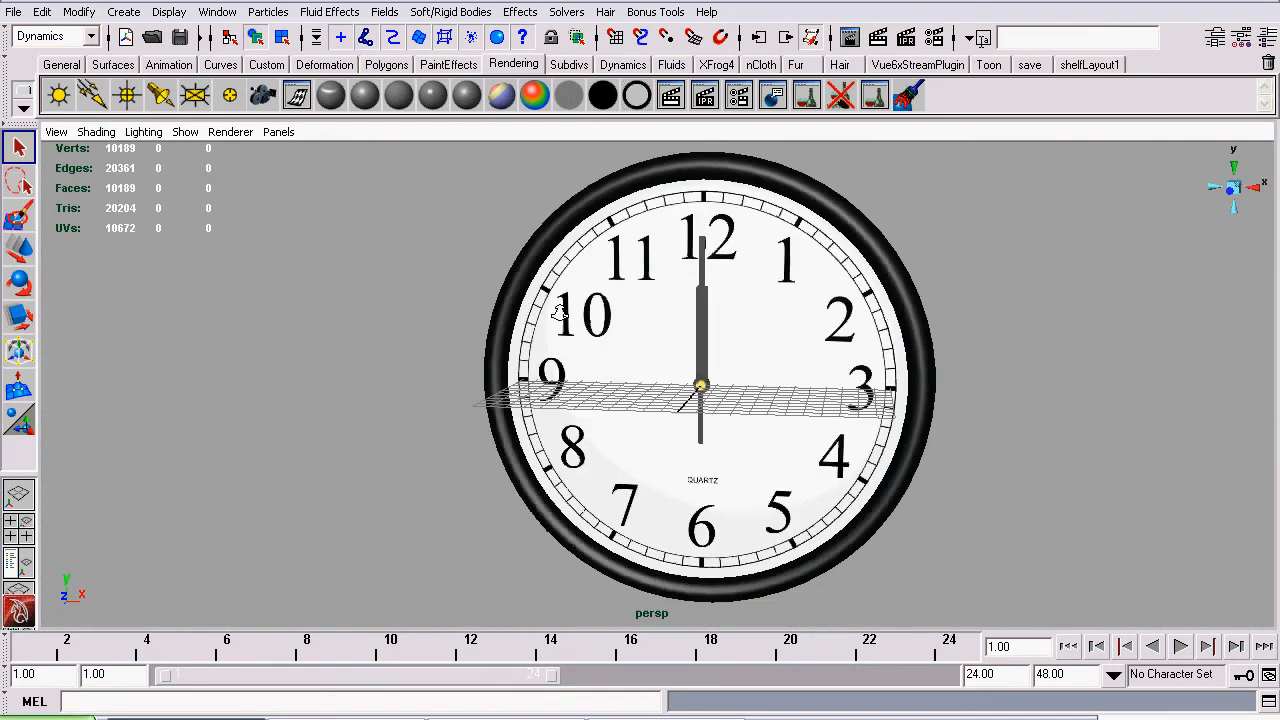
left_click(228, 14)
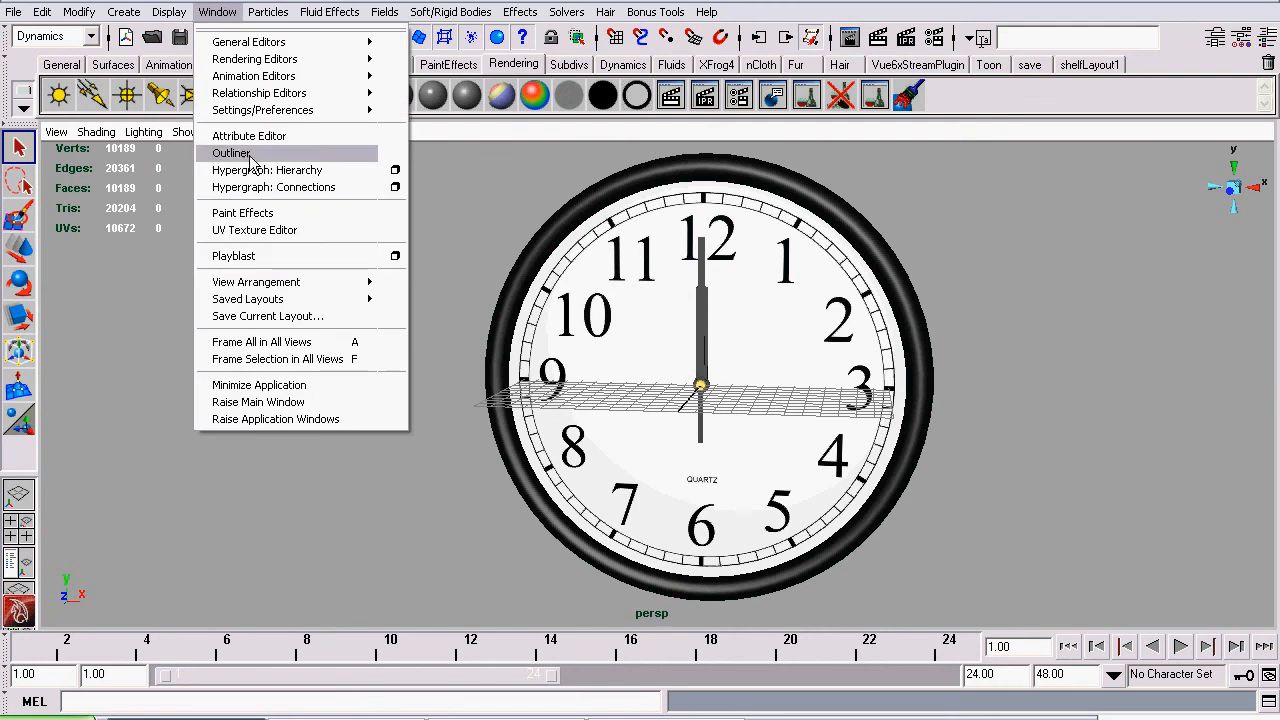
left_click(250, 154)
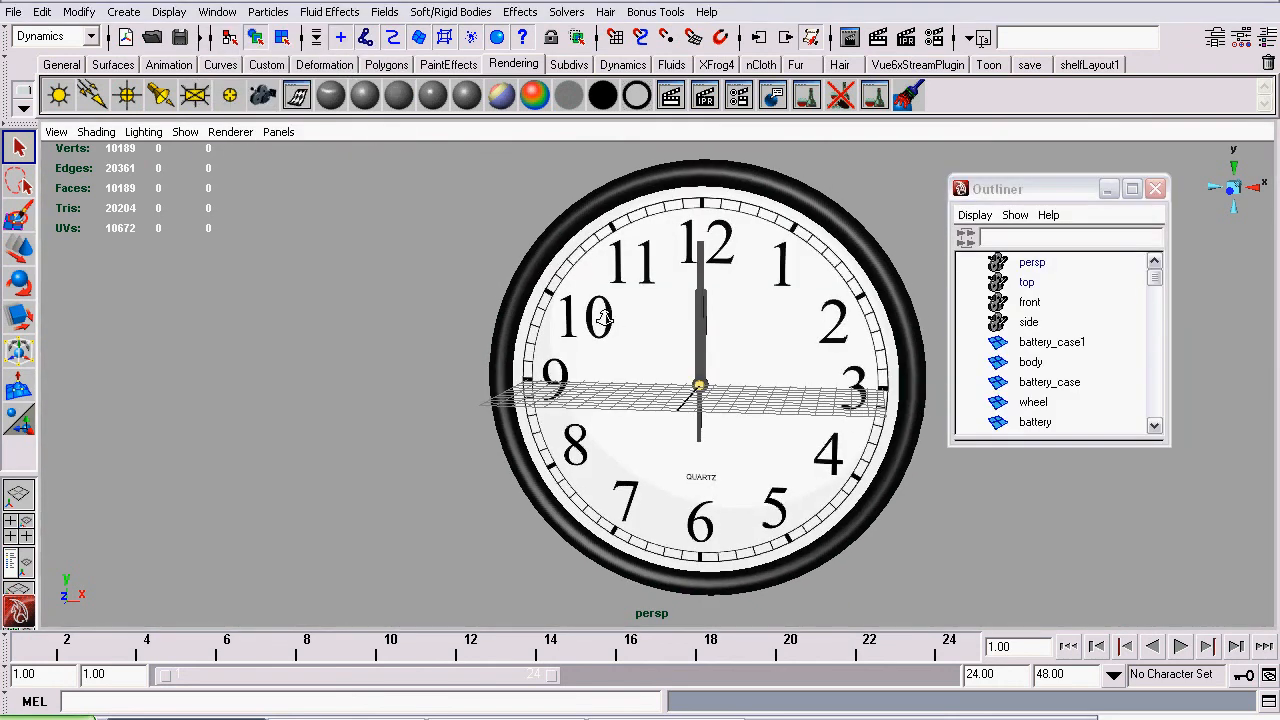
mouse_move(1154, 277)
left_mouse_down()
mouse_move(1155, 373)
mouse_move(1155, 280)
left_mouse_up()
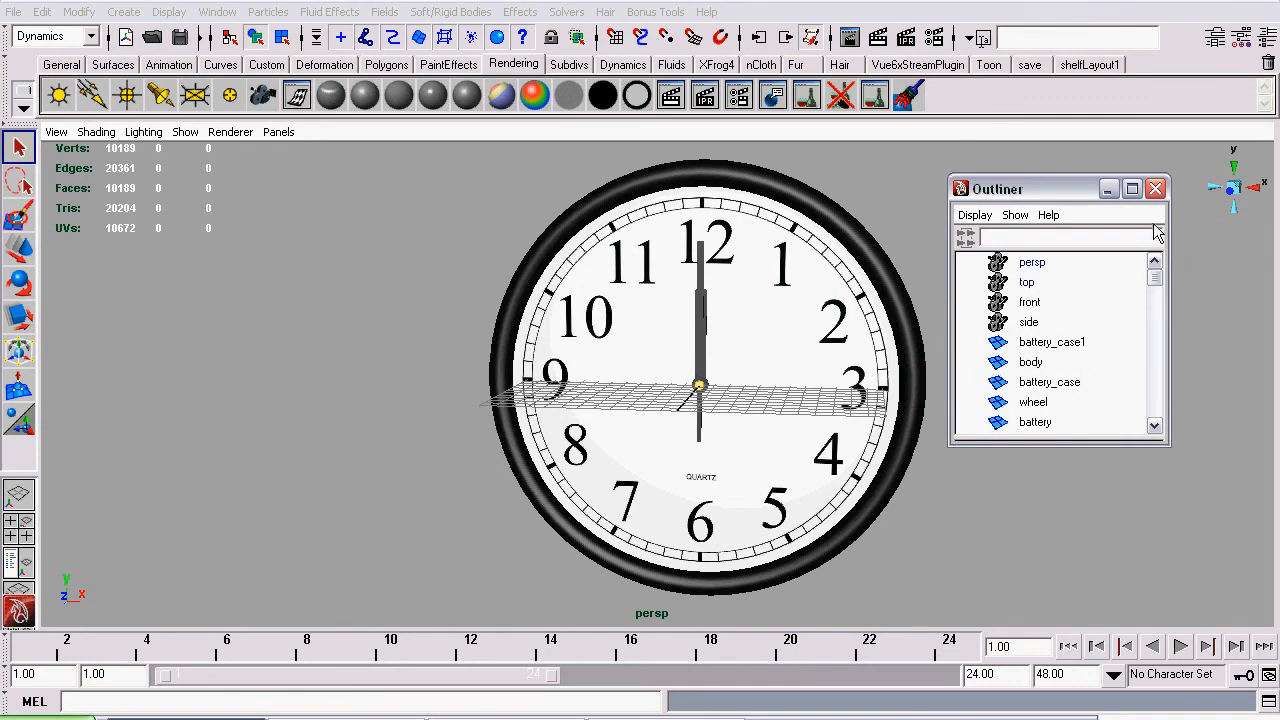
left_click(1156, 189)
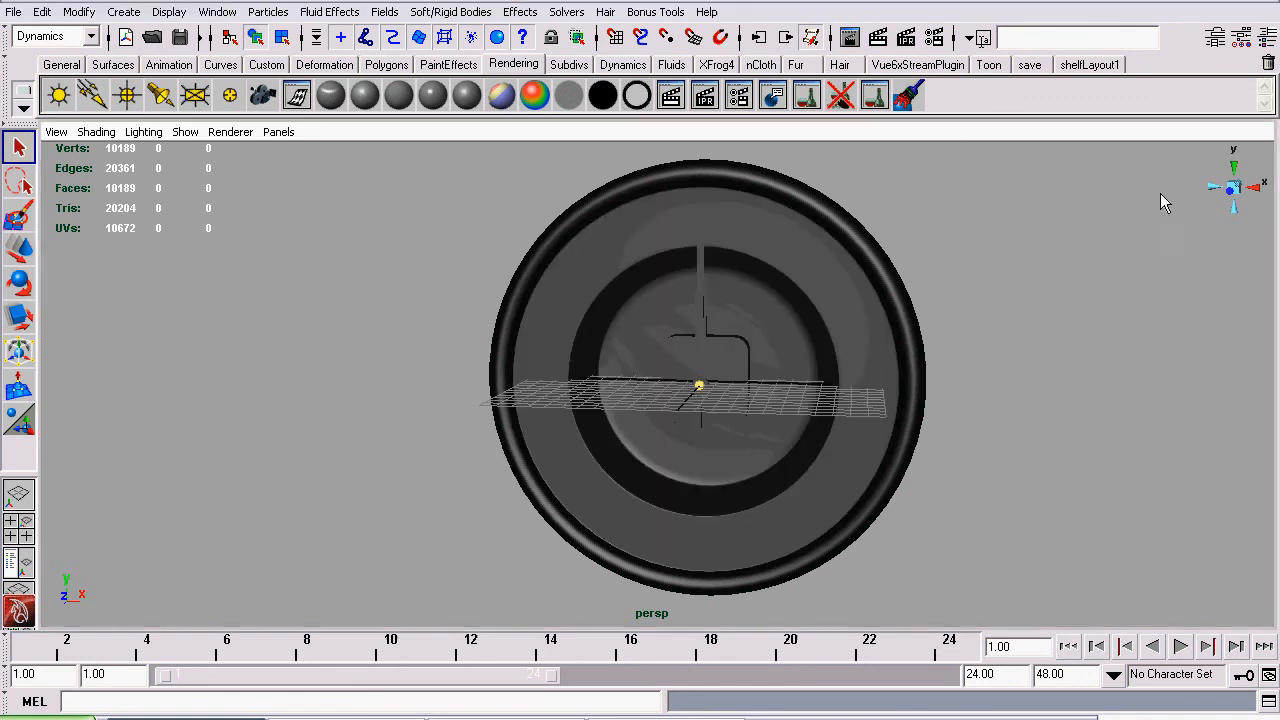
Save the scene as part13.mb in the Clock folder, replacing the existing file
left_click(14, 12)
left_click(58, 101)
left_click(501, 351)
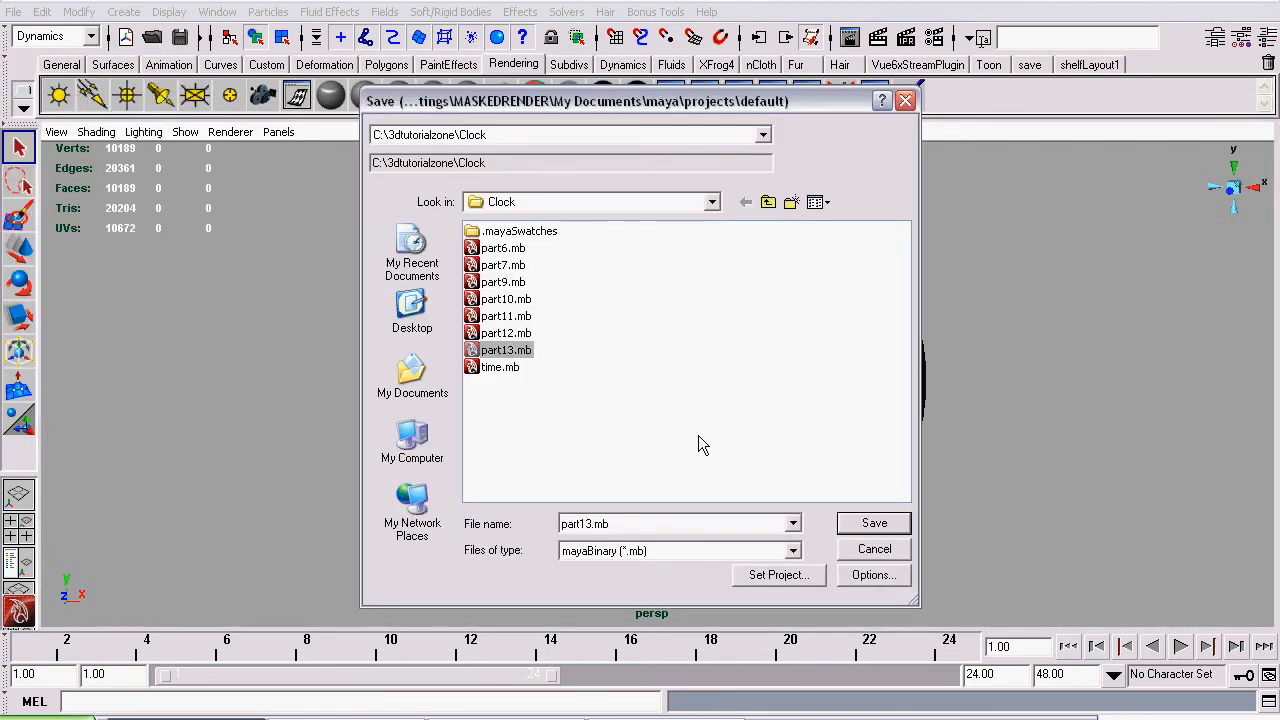
left_click(868, 524)
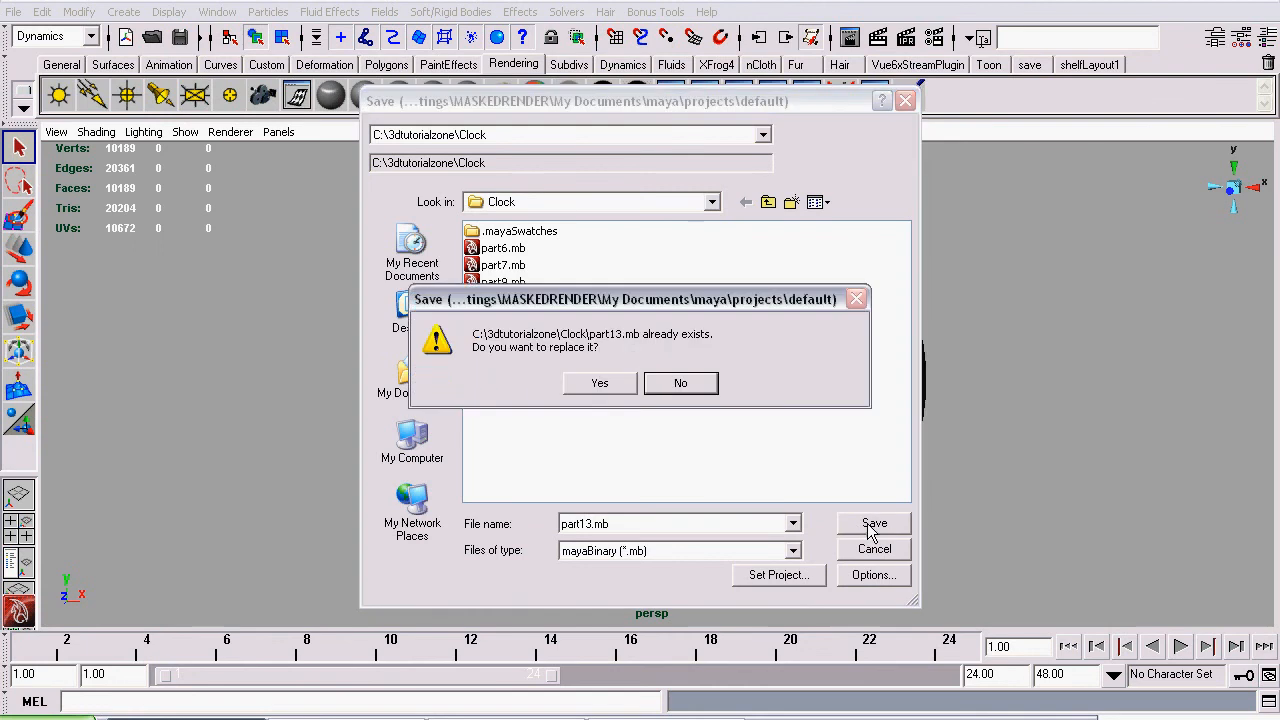
left_click(616, 381)
left_click_drag(855, 288, 795, 366, "alt")
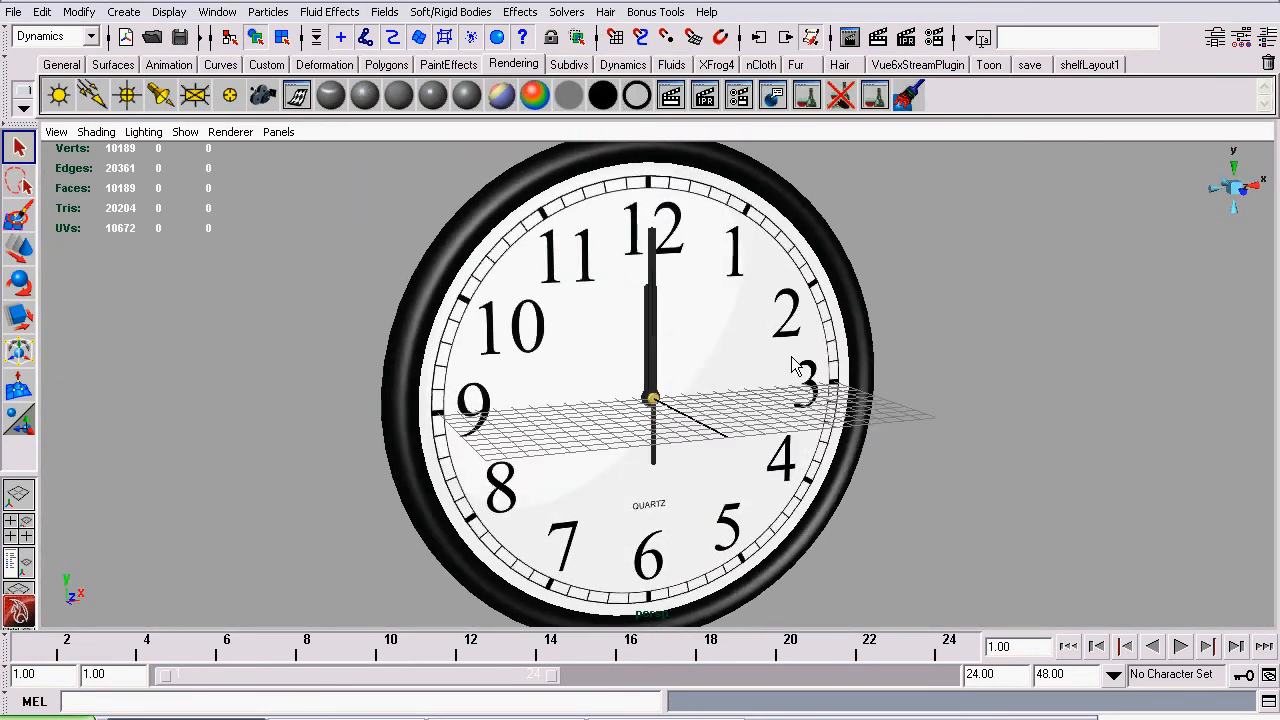